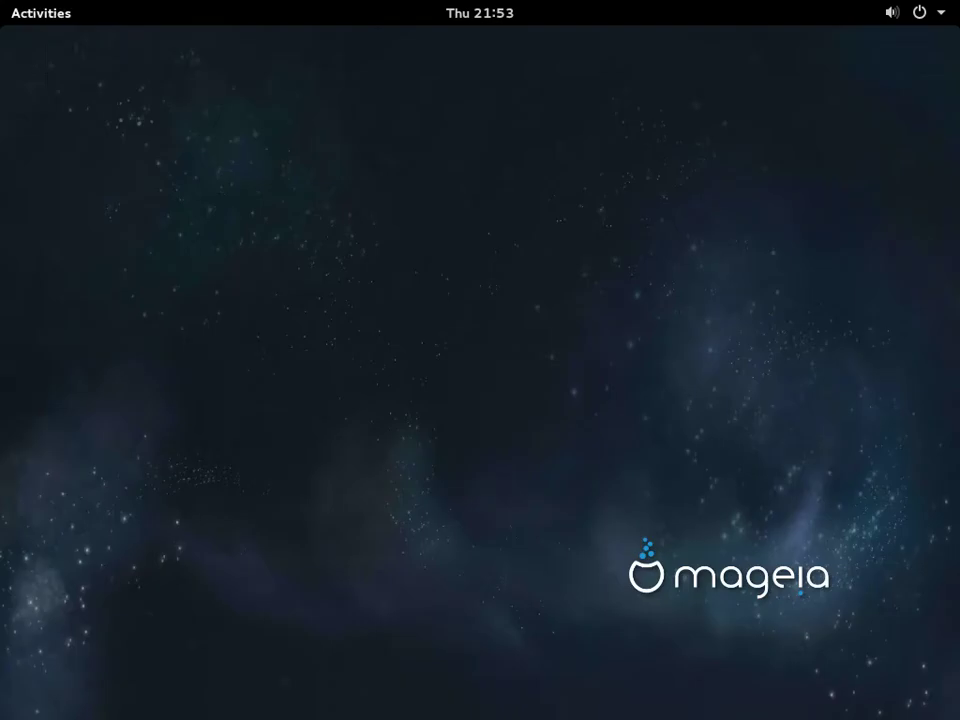
- Open a terminal window from the application search and maximize it
{"action": "left_click", "coordinate": [41, 13]}
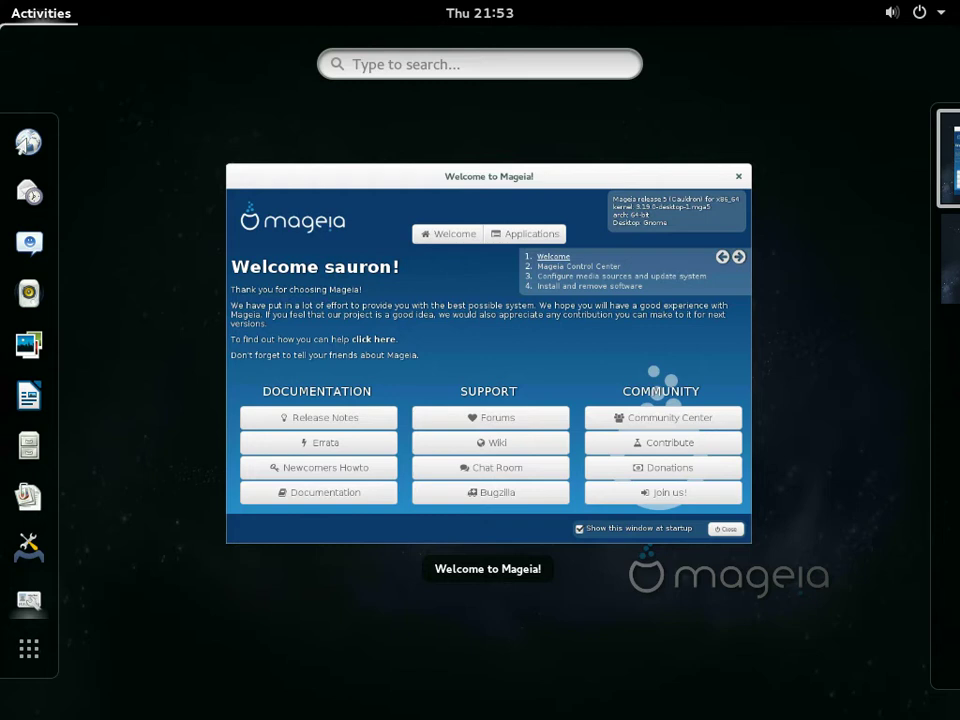
{"action": "left_click", "coordinate": [353, 64]}
{"action": "type", "text": "ter"}
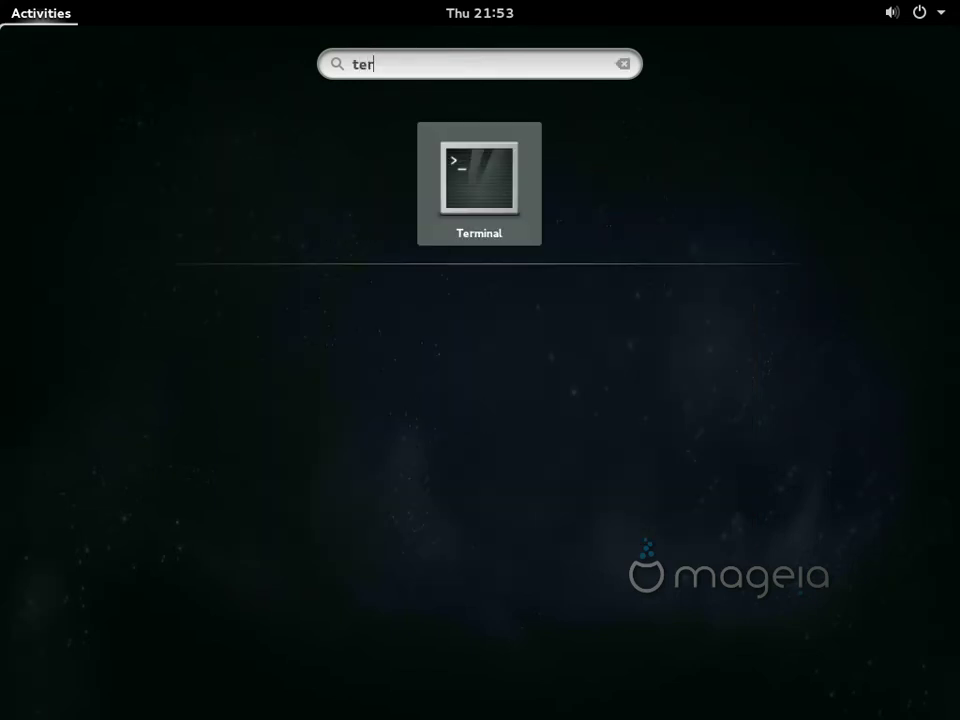
{"action": "key", "text": "Return"}
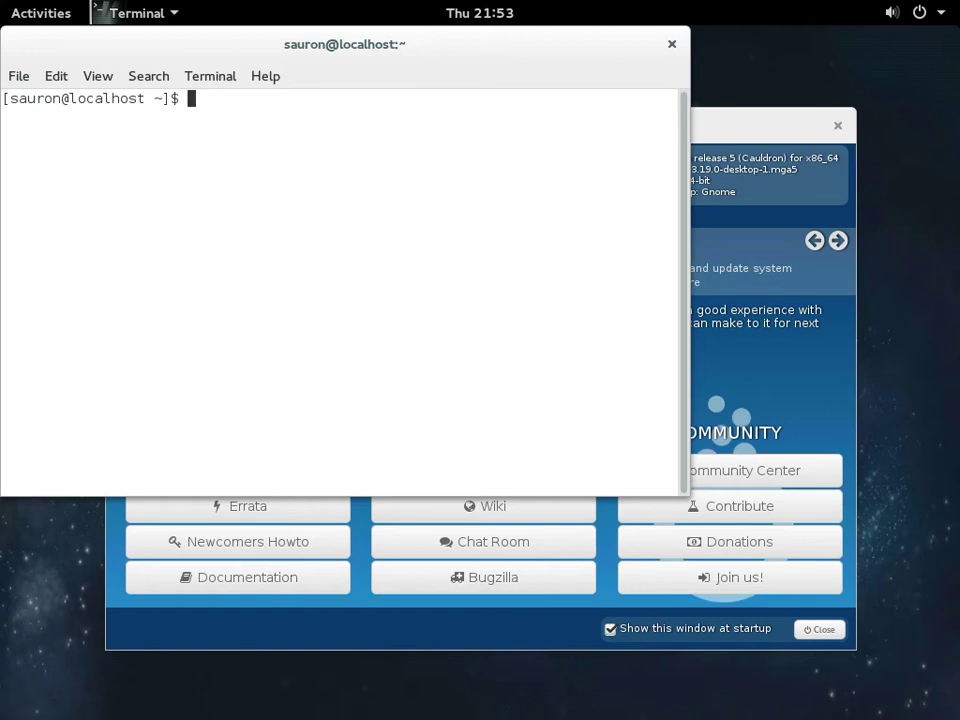
{"action": "key", "text": "super+Up"}
- Run uname -a in the terminal to show the kernel and system information
{"action": "type", "text": "uname -a"}
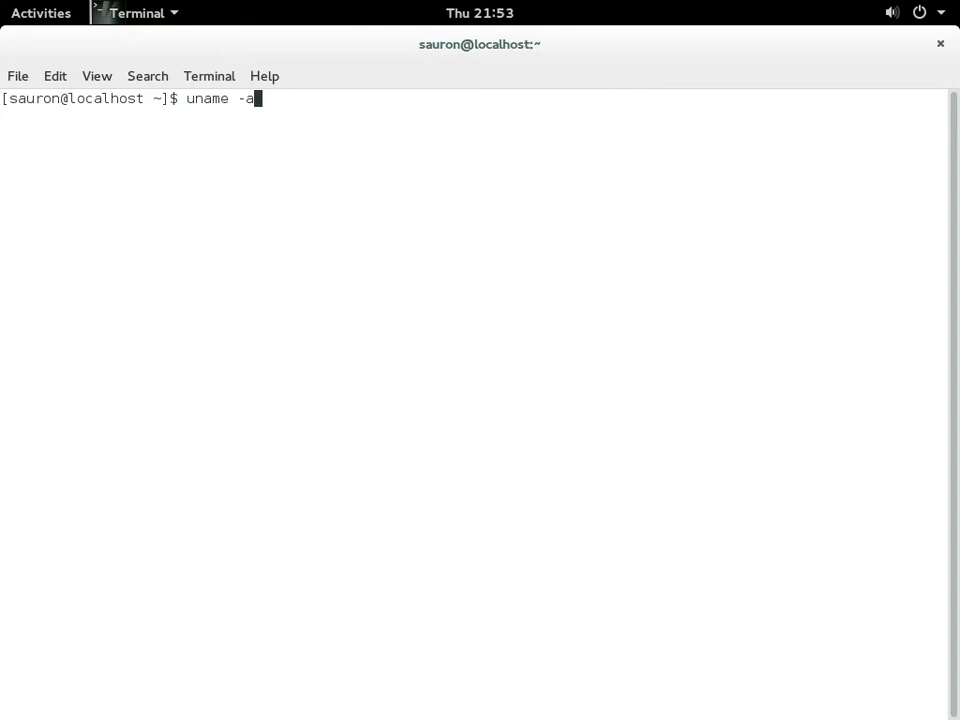
{"action": "key", "text": "Return"}
{"action": "key", "text": "Return"}
{"action": "key", "text": "Return"}
- Run df -h to list disk usage of the mounted filesystems in human-readable units
{"action": "type", "text": "df -h"}
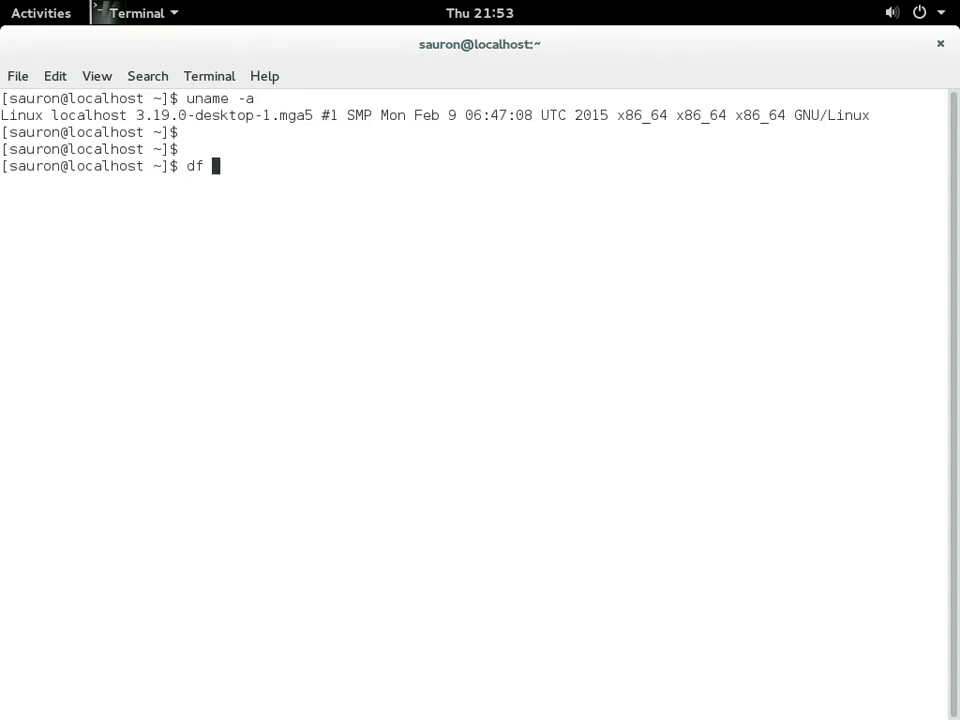
{"action": "key", "text": "Return"}
{"action": "key", "text": "Return"}
{"action": "key", "text": "Return"}
{"action": "key", "text": "Return"}
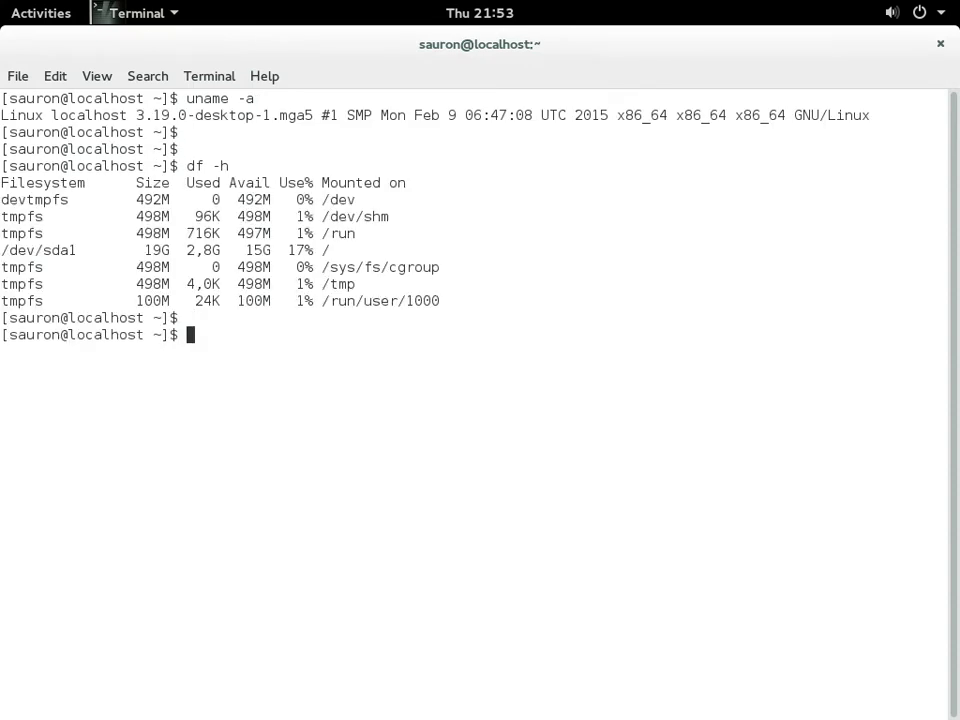
- Run free to show the memory and swap usage
{"action": "type", "text": "free"}
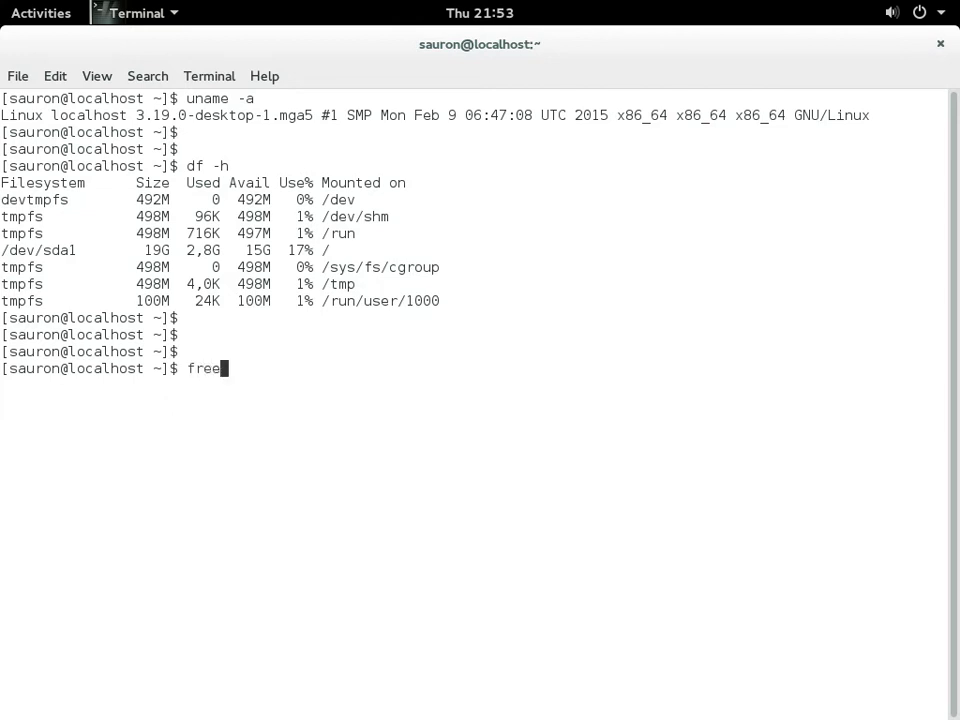
{"action": "key", "text": "Return"}
{"action": "key", "text": "Return"}
{"action": "key", "text": "Return"}
{"action": "key", "text": "Return"}
- Run top to watch the running processes, and quit it
{"action": "type", "text": "top"}
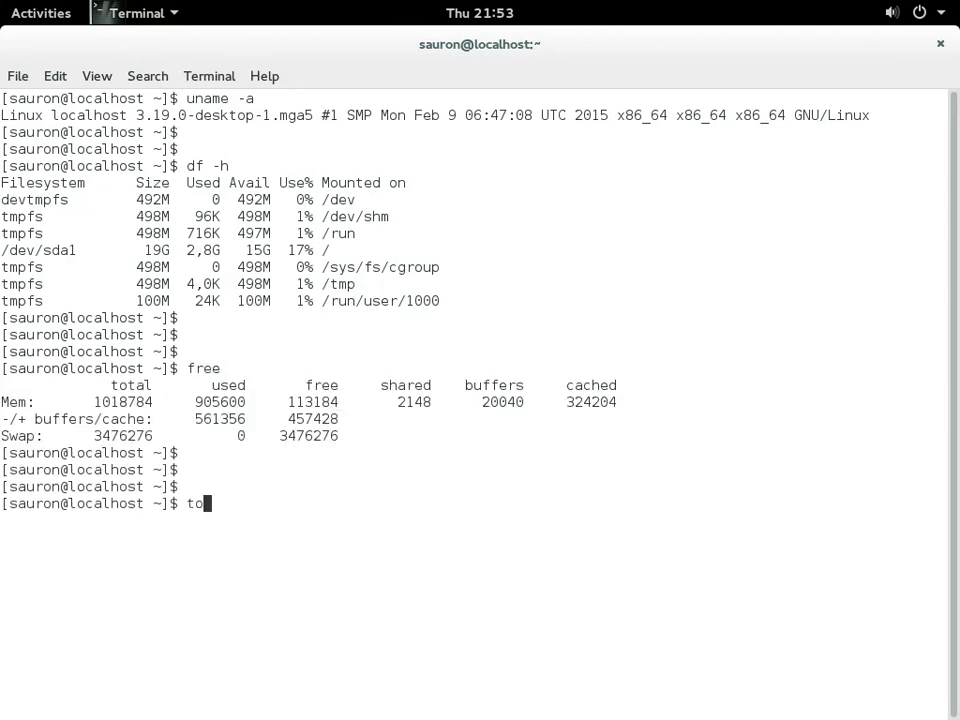
{"action": "key", "text": "Return"}
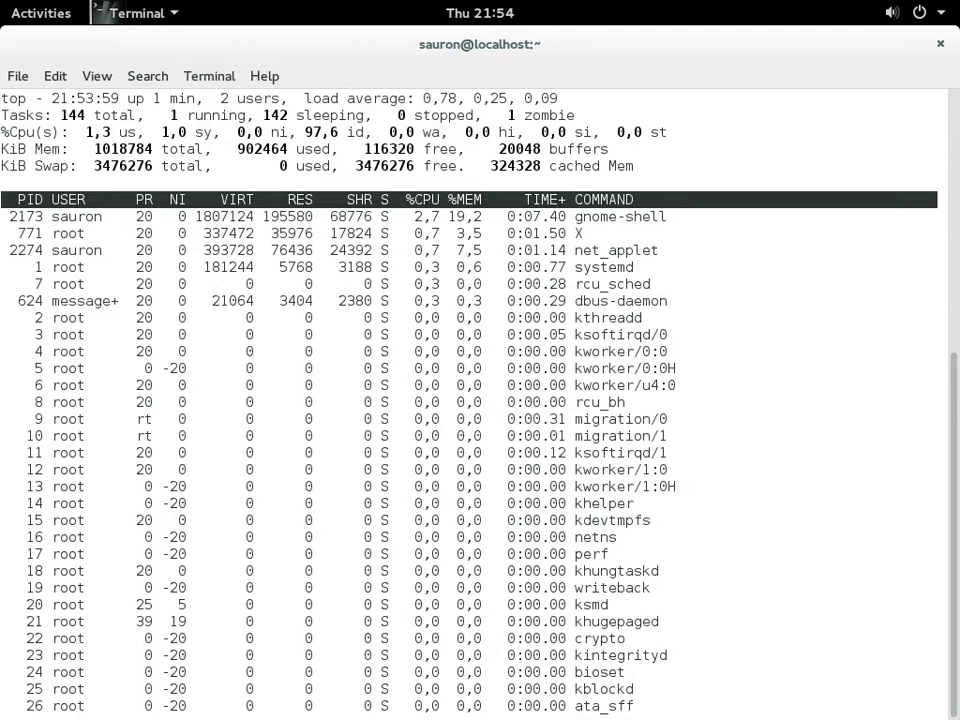
{"action": "key", "text": "q"}
- Run env to list the session's environment variables
{"action": "key", "text": "Return"}
{"action": "key", "text": "Return"}
{"action": "key", "text": "Return"}
{"action": "type", "text": "env"}
{"action": "key", "text": "Return"}
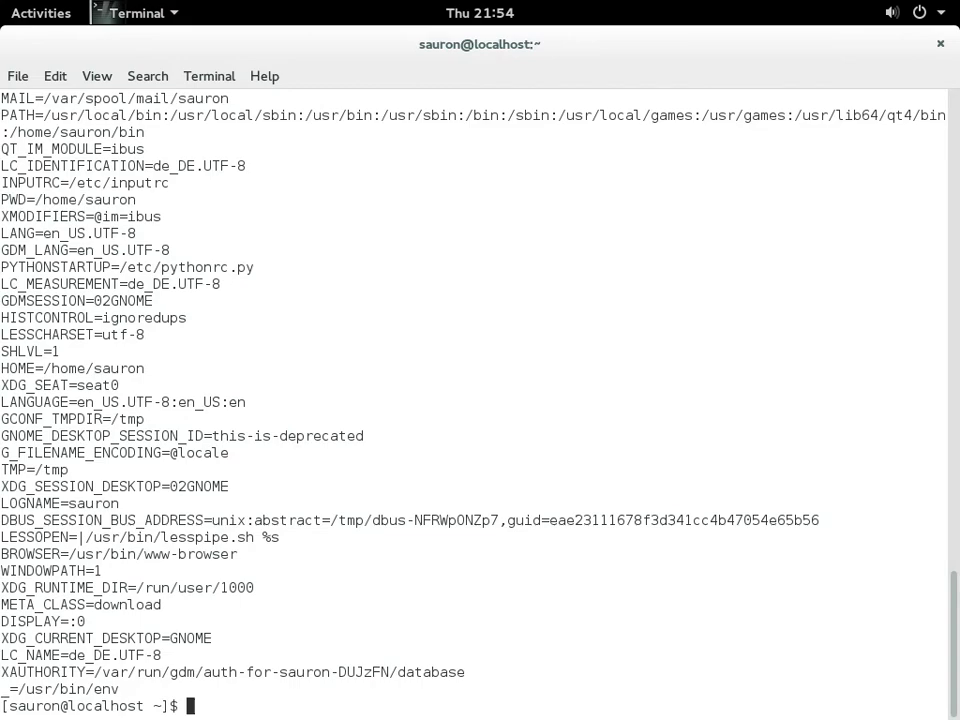
- Exit the terminal session and close the Welcome to Mageia window
{"action": "type", "text": "exit"}
{"action": "key", "text": "Return"}
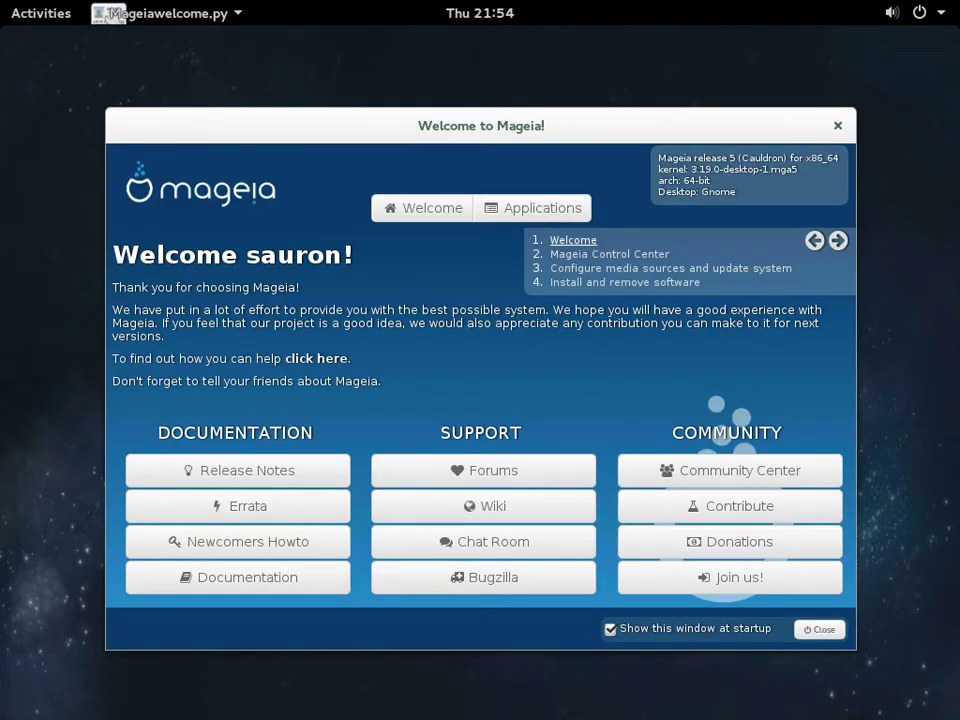
{"action": "key", "text": "alt+F4"}
- Open the Files file manager at the home folder and view the Documents folder
{"action": "key", "text": "super"}
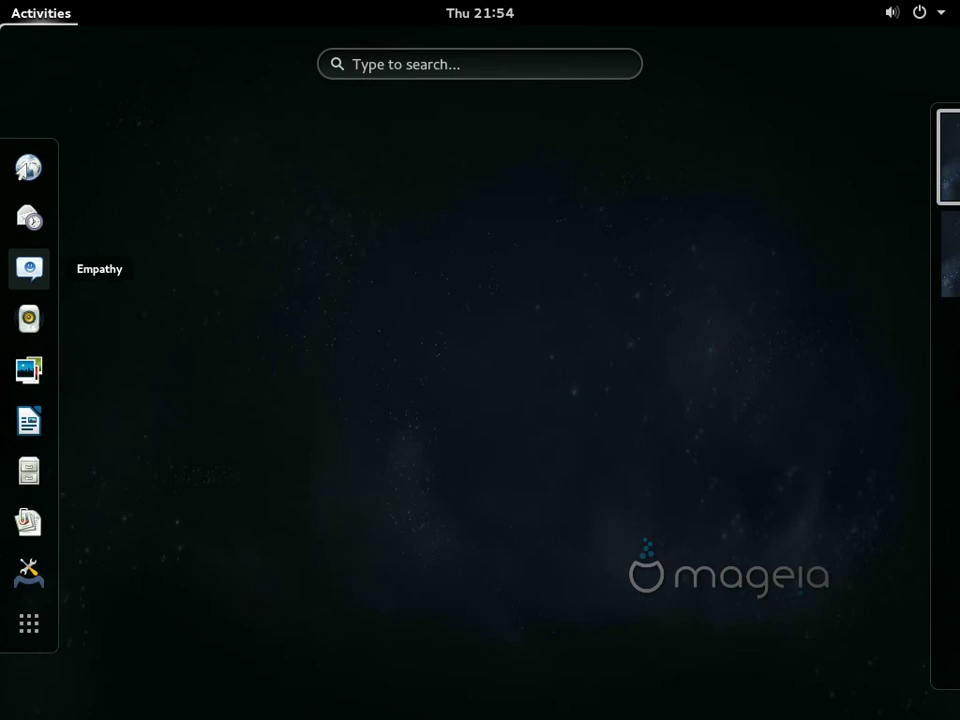
{"action": "left_click", "coordinate": [29, 471]}
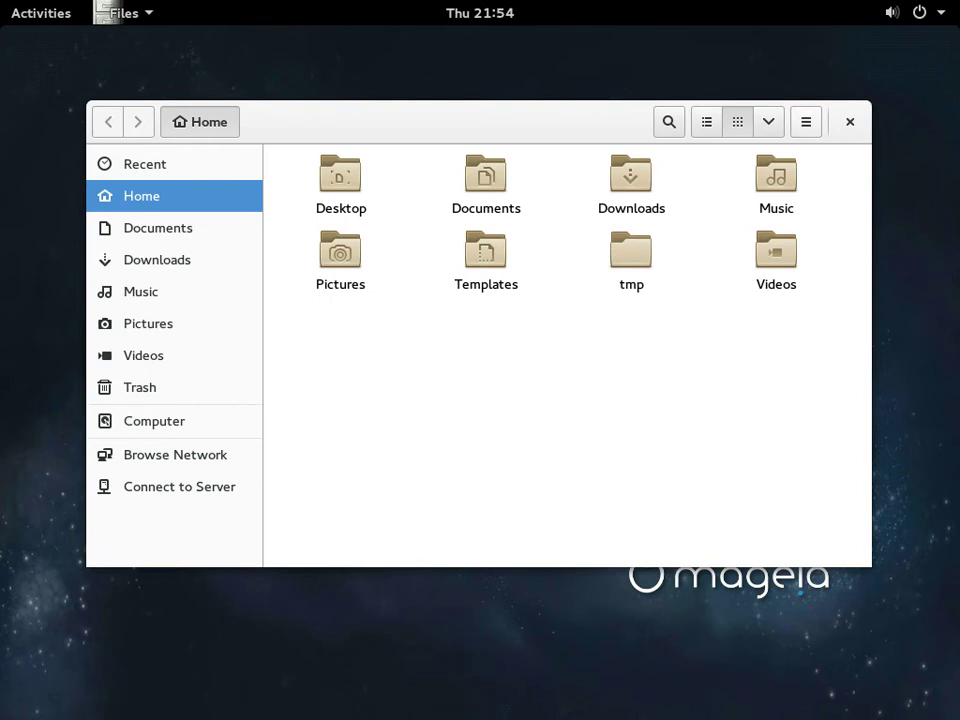
{"action": "key", "text": "F10"}
{"action": "key", "text": "Escape"}
{"action": "left_click", "coordinate": [158, 228]}
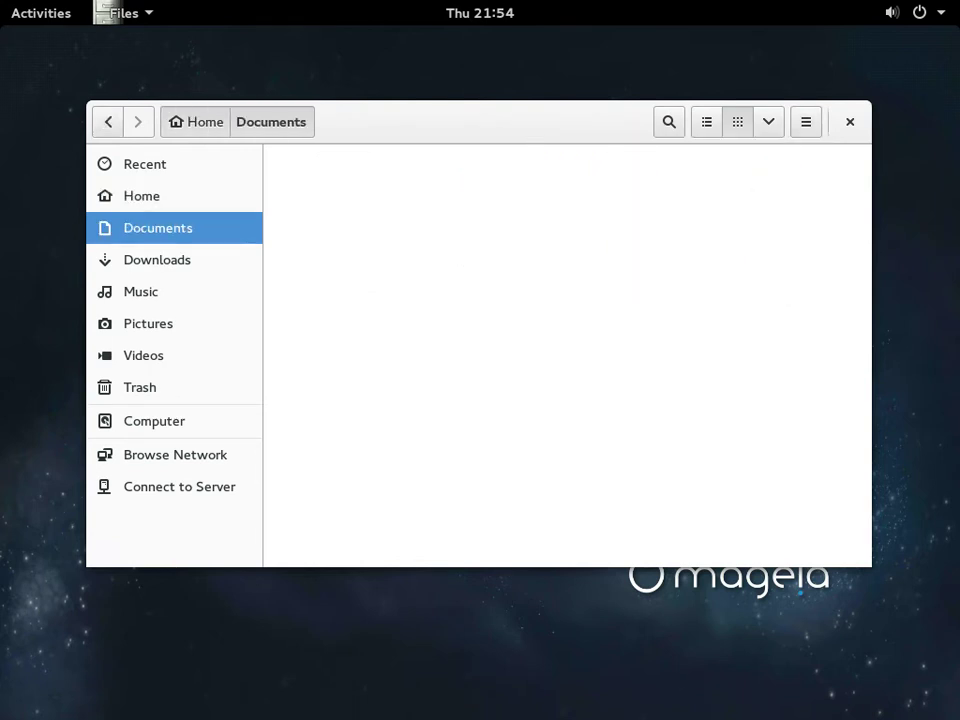
- Browse up to the filesystem root, look inside the initrd folder, and close the file manager
{"action": "key", "text": "alt+Left"}
{"action": "key", "text": "alt+Up"}
{"action": "key", "text": "alt+Up"}
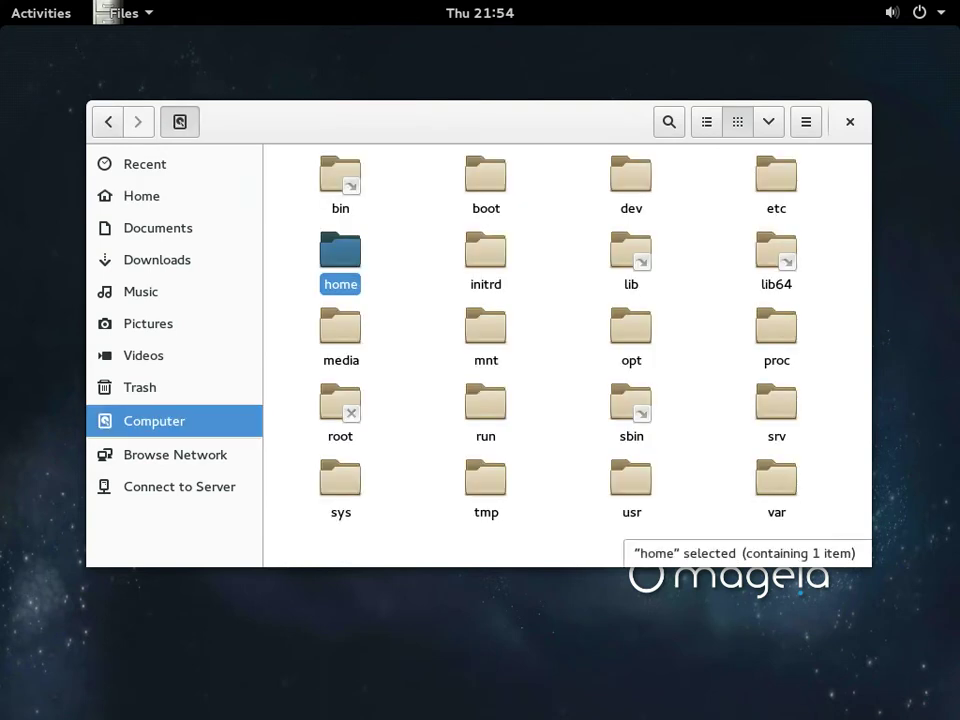
{"action": "double_click", "coordinate": [486, 252]}
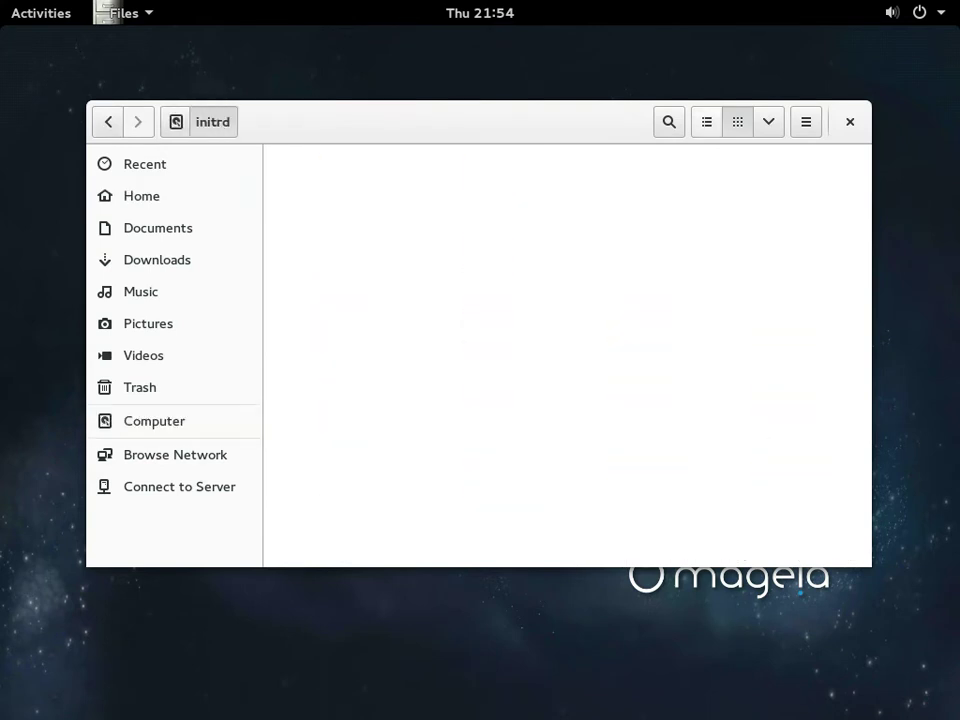
{"action": "left_click", "coordinate": [850, 122]}
{"action": "key", "text": "super"}
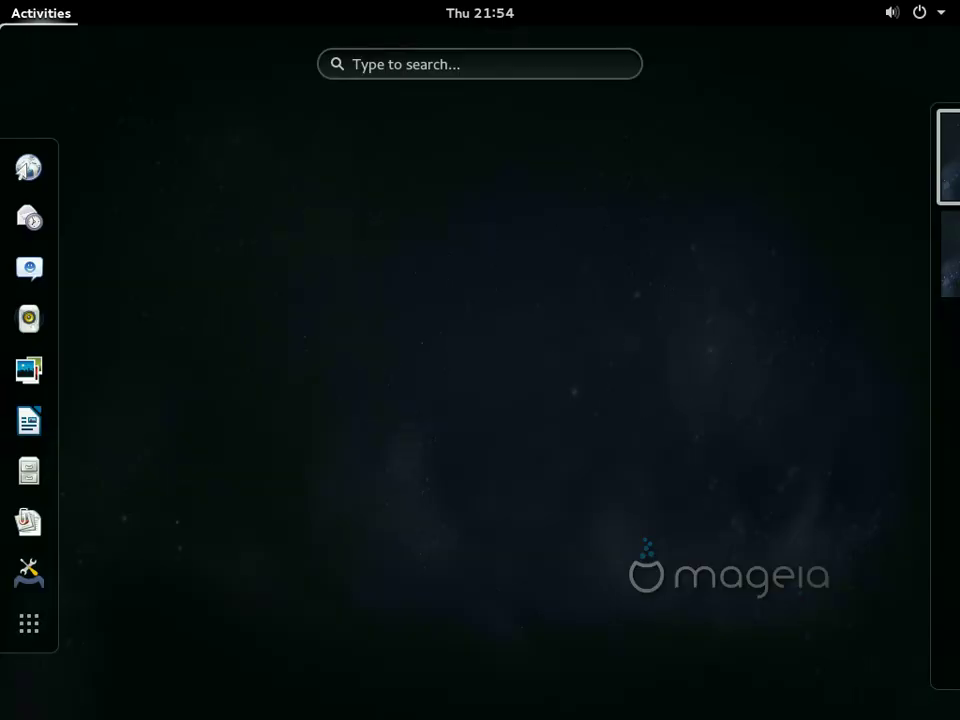
{"action": "key", "text": "super"}
- Open the desktop's background settings, view the wallpaper chooser for the Background, and cancel it
{"action": "right_click", "coordinate": [263, 188]}
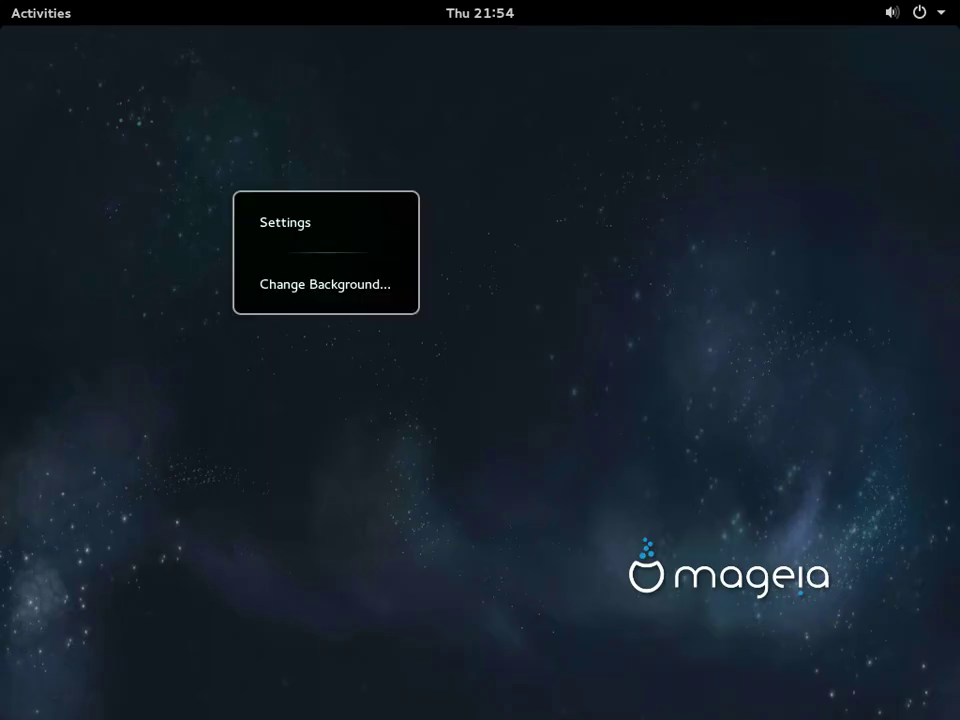
{"action": "key", "text": "Down"}
{"action": "key", "text": "Down"}
{"action": "key", "text": "Return"}
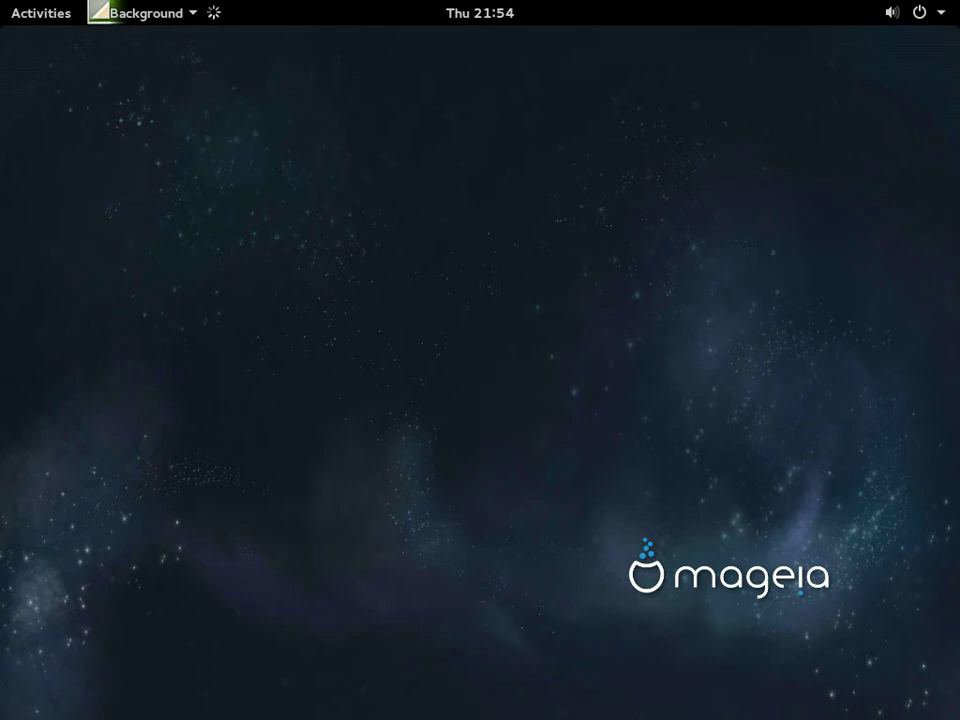
{"action": "key", "text": "Left"}
{"action": "key", "text": "Return"}
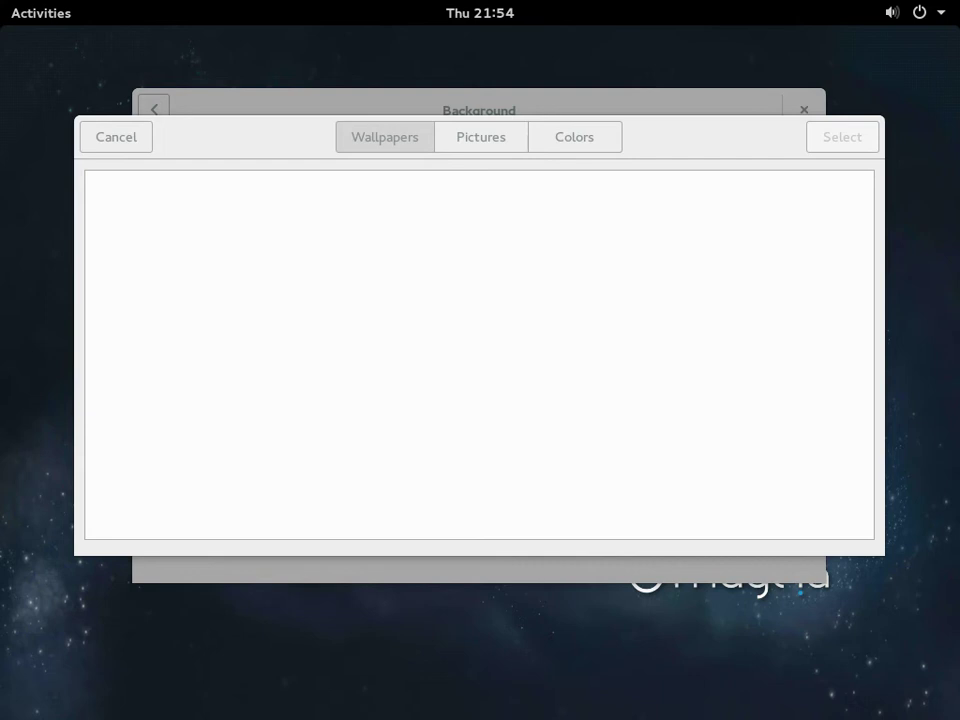
{"action": "key", "text": "Escape"}
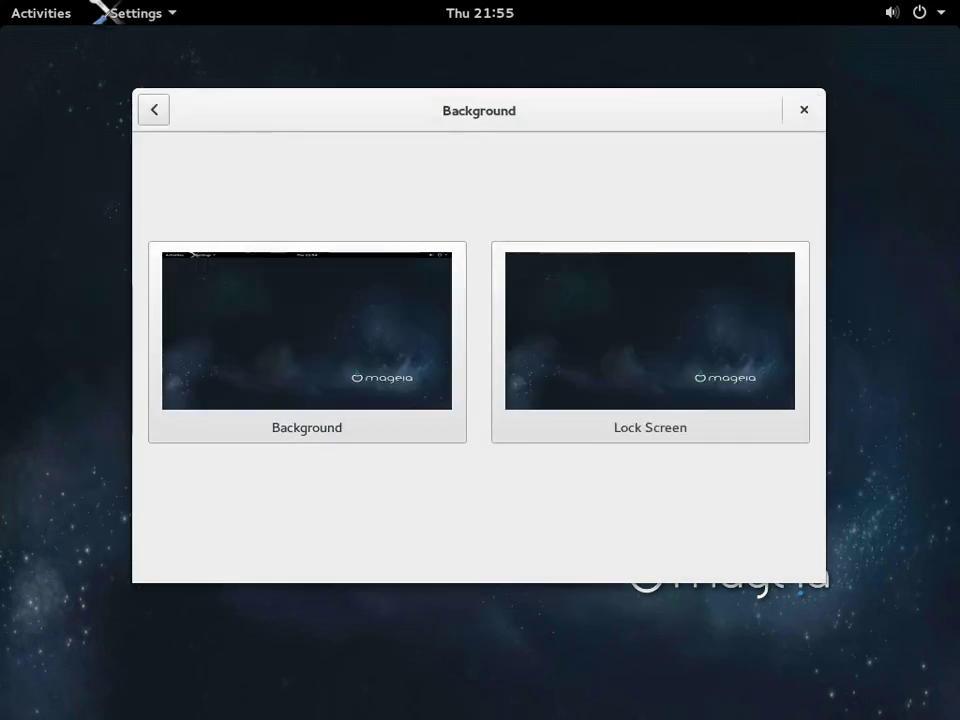
- Return to the All Settings overview, view the Region & Language settings, and go back to the overview
{"action": "left_click", "coordinate": [154, 110]}
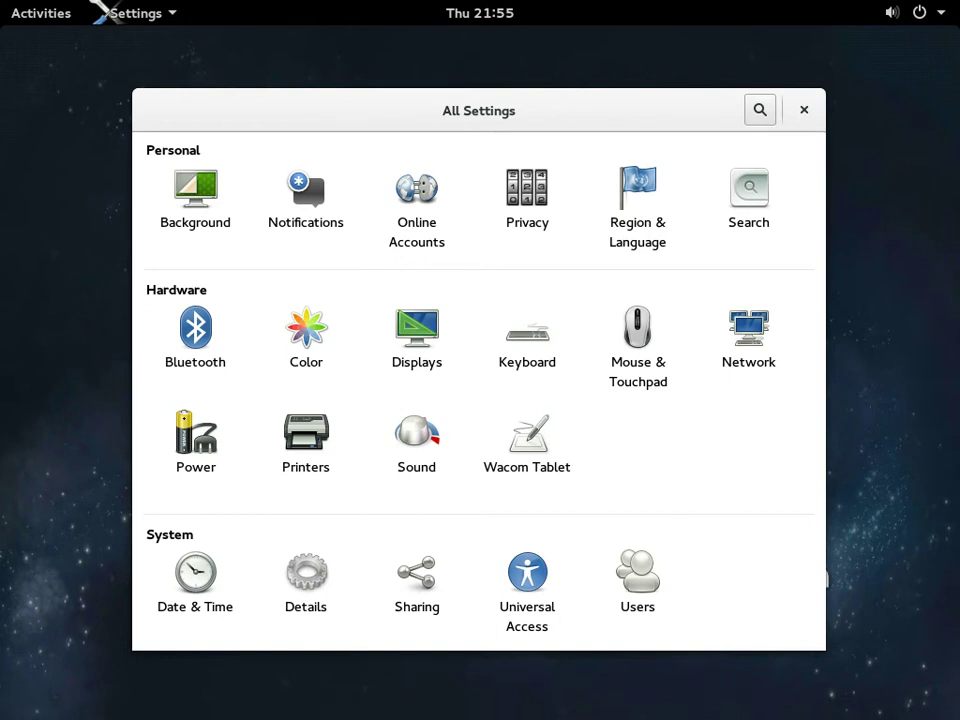
{"action": "left_click", "coordinate": [638, 190]}
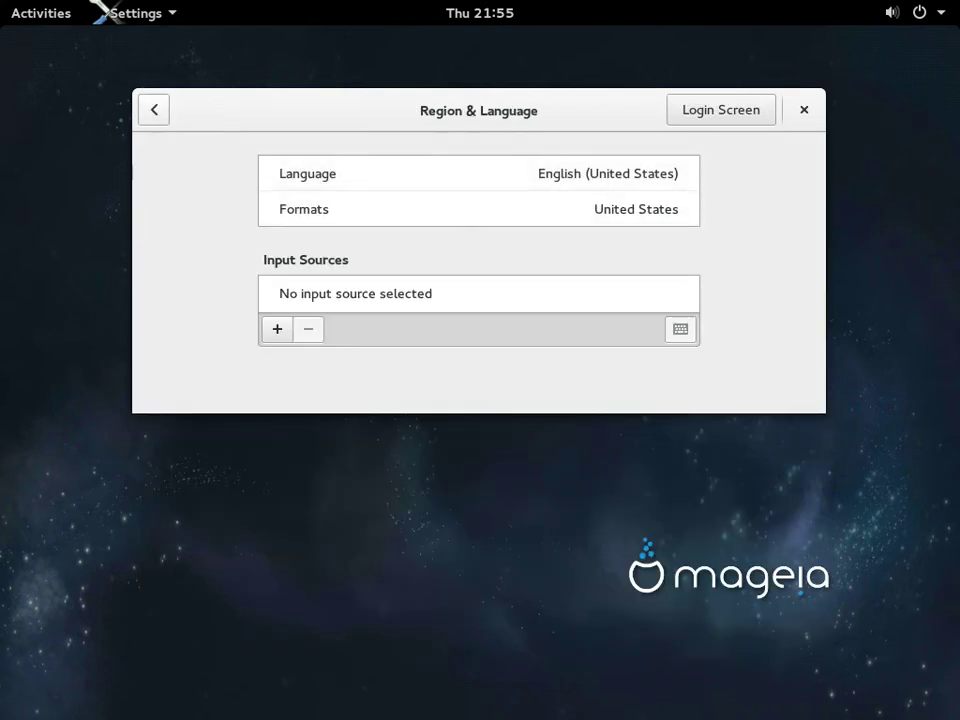
{"action": "left_click", "coordinate": [154, 110]}
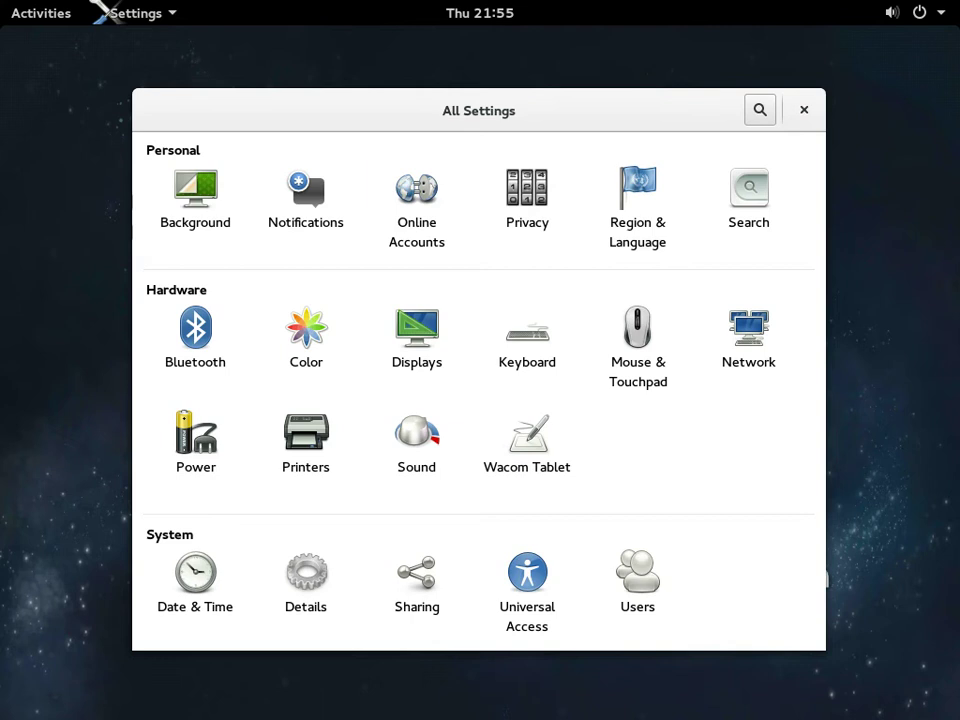
- View the Notifications and Online Accounts settings, and return to the settings overview
{"action": "key", "text": "Return"}
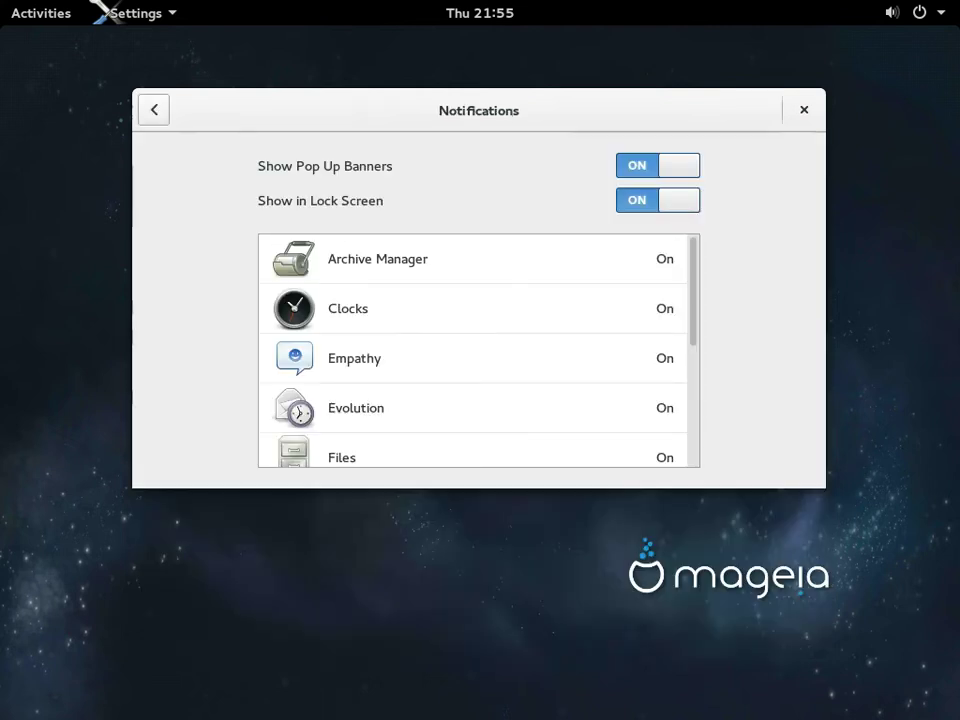
{"action": "key", "text": "alt+Left"}
{"action": "key", "text": "Right"}
{"action": "key", "text": "Return"}
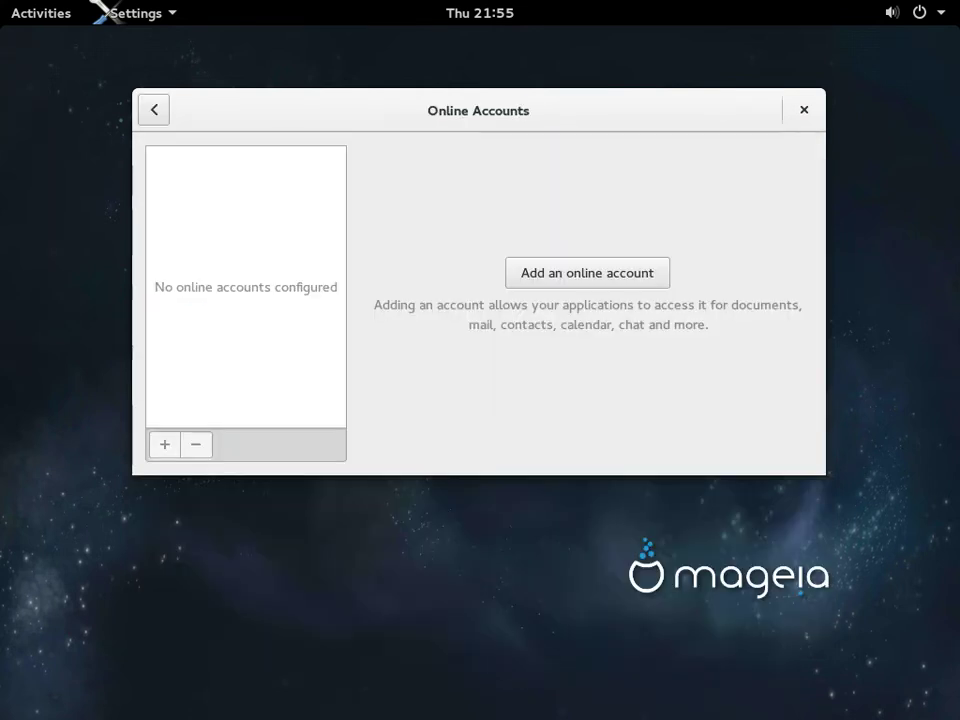
{"action": "key", "text": "alt+Left"}
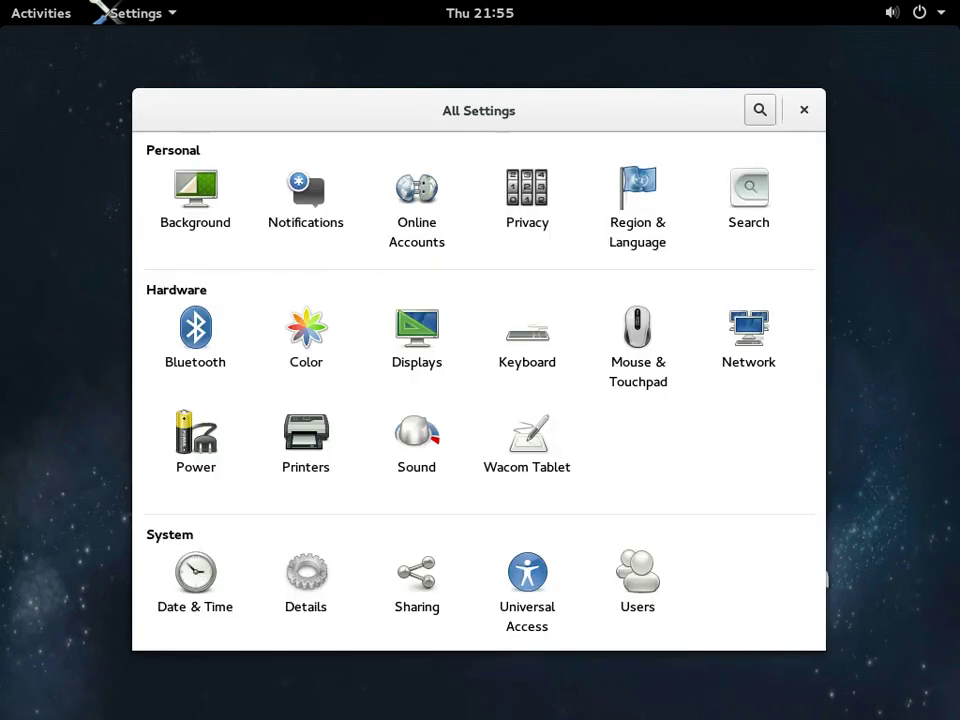
- View the VBX display's resolution options in the Displays settings, cancel them, and return to the overview
{"action": "key", "text": "Down"}
{"action": "key", "text": "Return"}
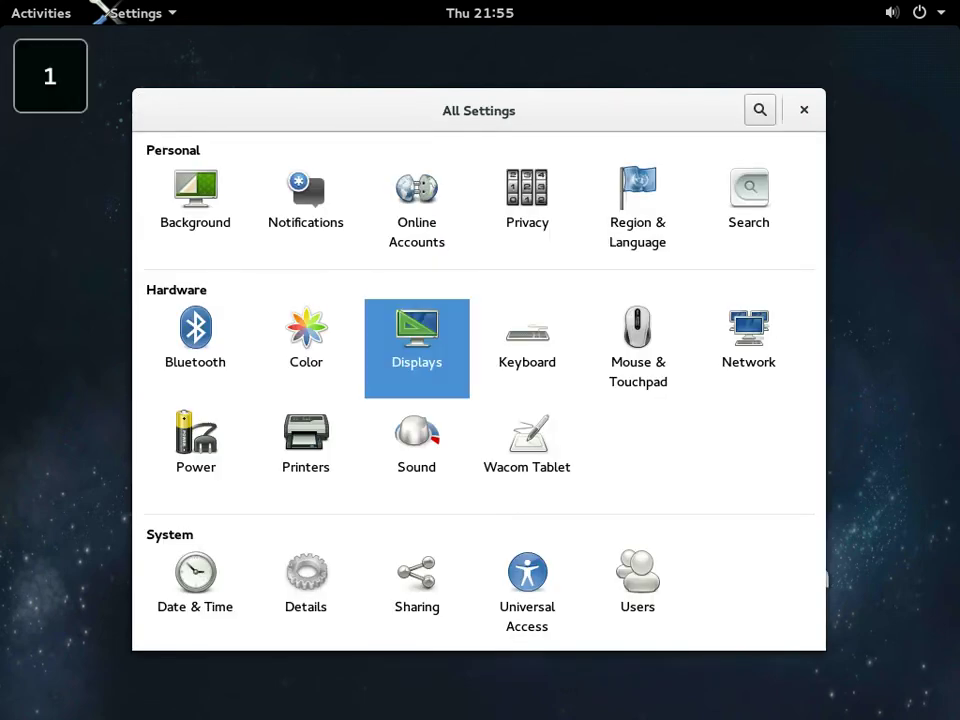
{"action": "key", "text": "Return"}
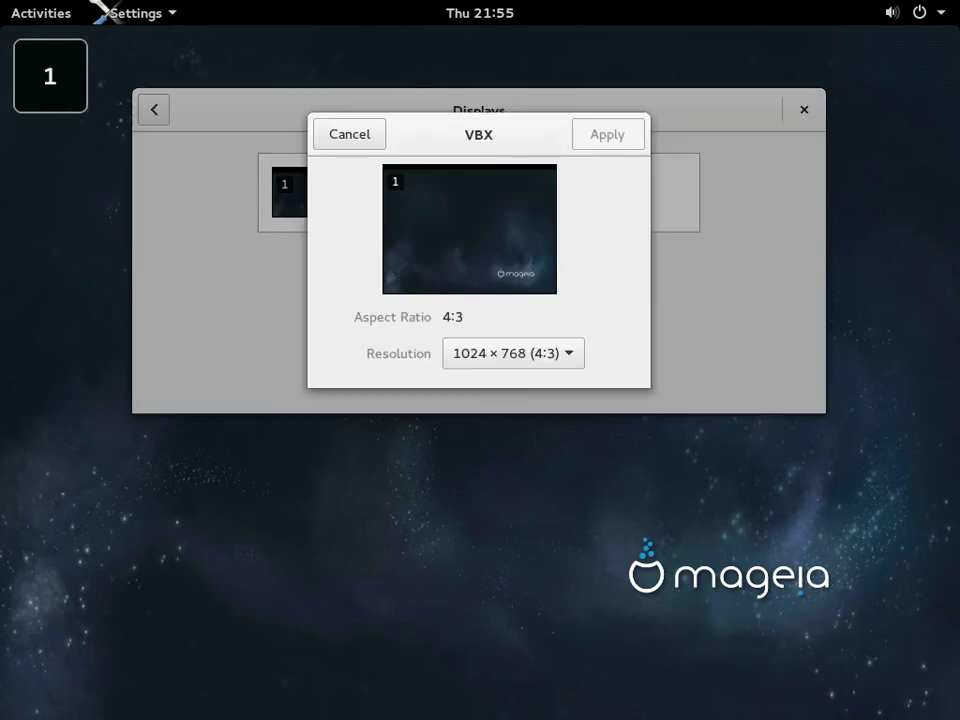
{"action": "left_click", "coordinate": [349, 134]}
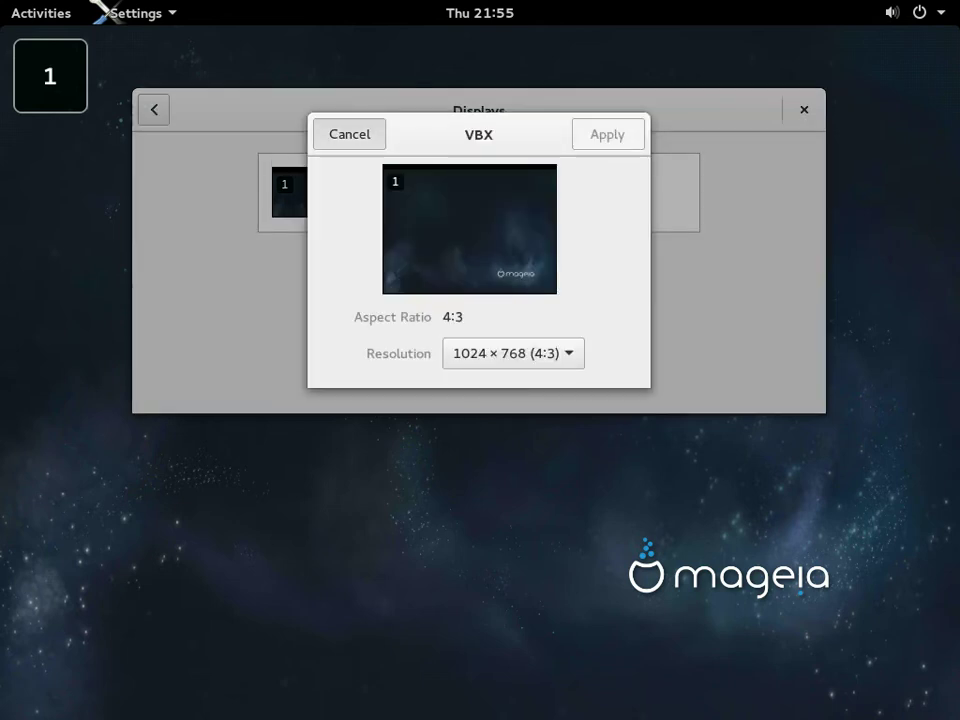
{"action": "left_click", "coordinate": [154, 110]}
{"action": "key", "text": "alt+Left"}
- View the Color and Keyboard settings, and return to the settings overview
{"action": "left_click", "coordinate": [306, 340]}
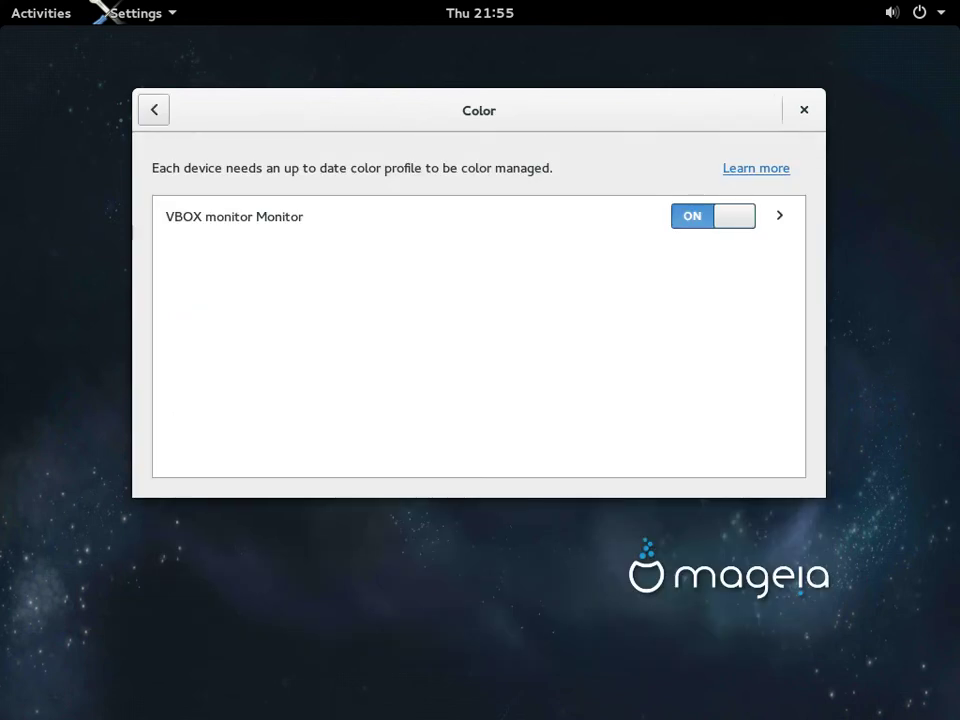
{"action": "key", "text": "alt+Left"}
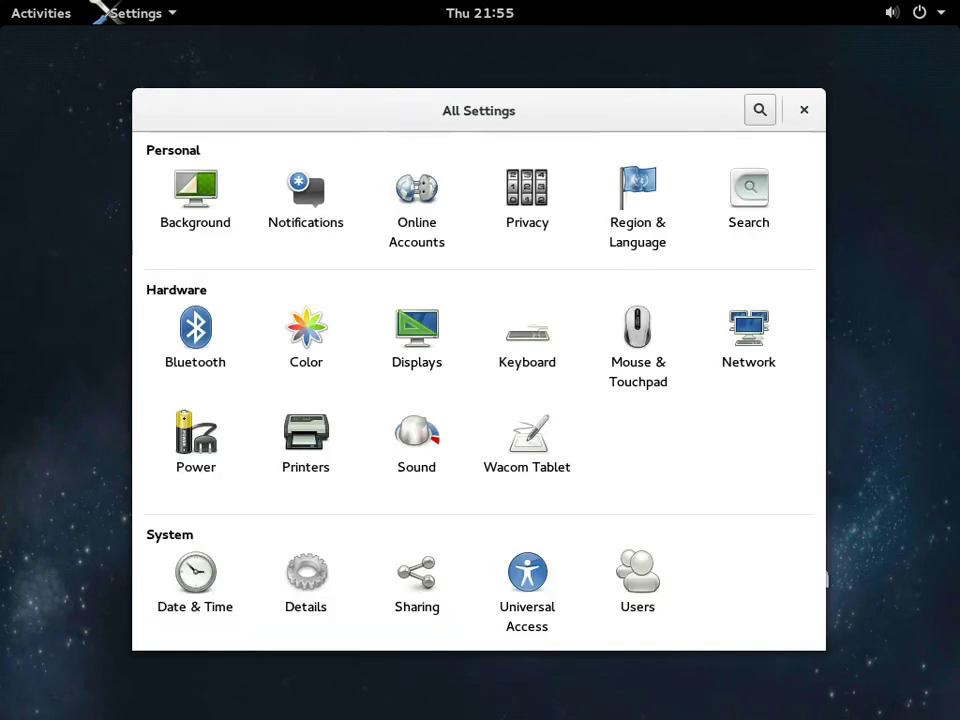
{"action": "left_click", "coordinate": [527, 342]}
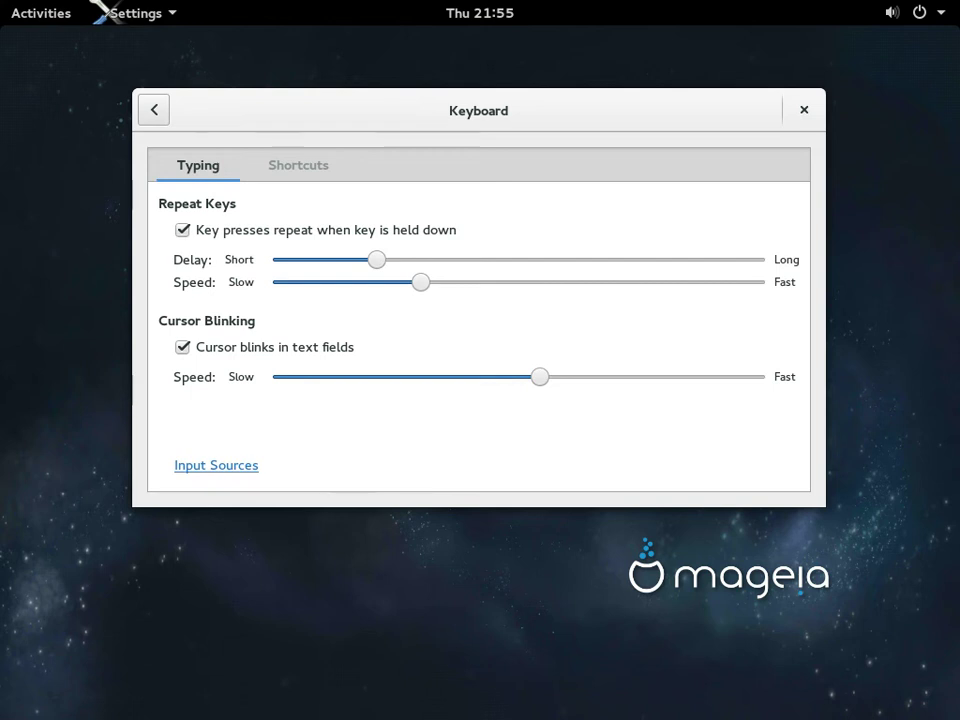
{"action": "key", "text": "alt+Left"}
- Open the Network settings to view the proxy configuration
{"action": "key", "text": "Right"}
{"action": "key", "text": "Right"}
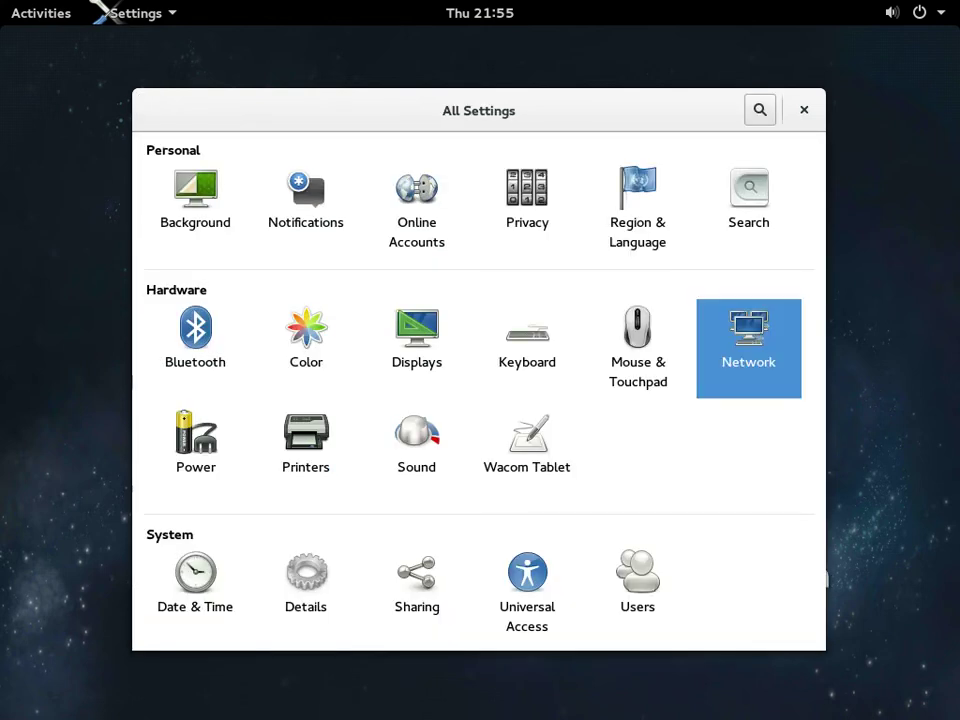
{"action": "key", "text": "Return"}
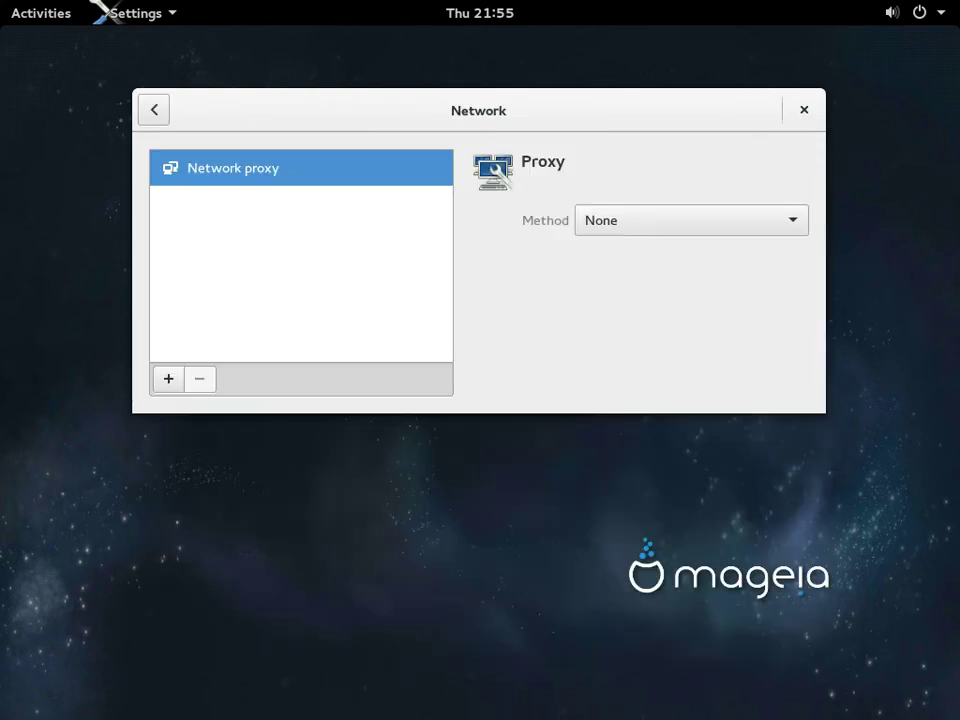
- Leave the Network settings, view the Date & Time settings, and return to the settings overview
{"action": "key", "text": "alt+Left"}
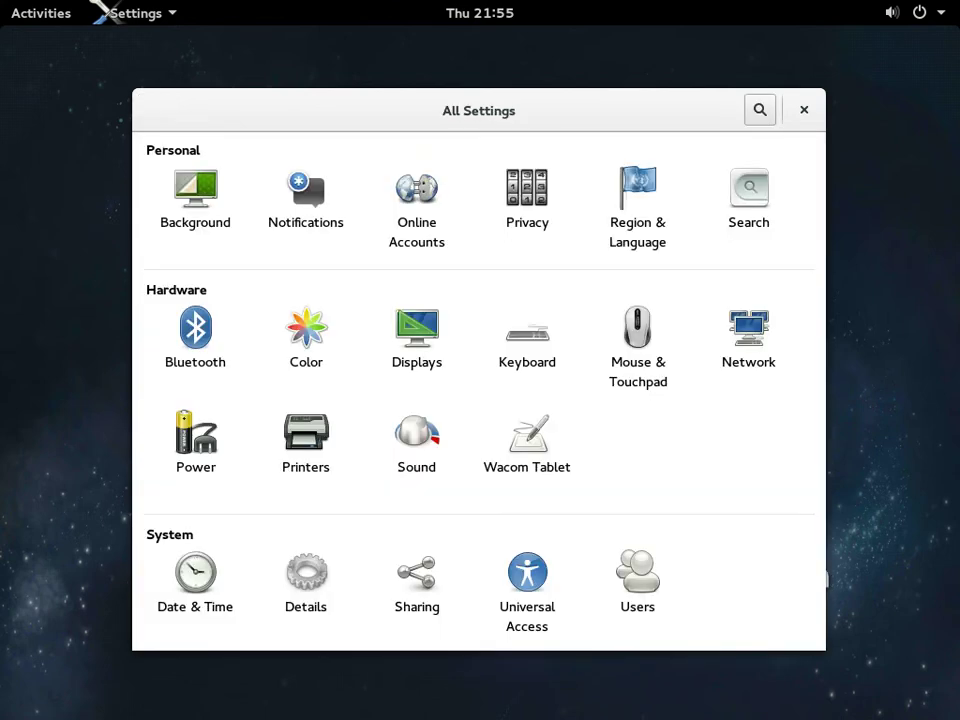
{"action": "left_click", "coordinate": [195, 583]}
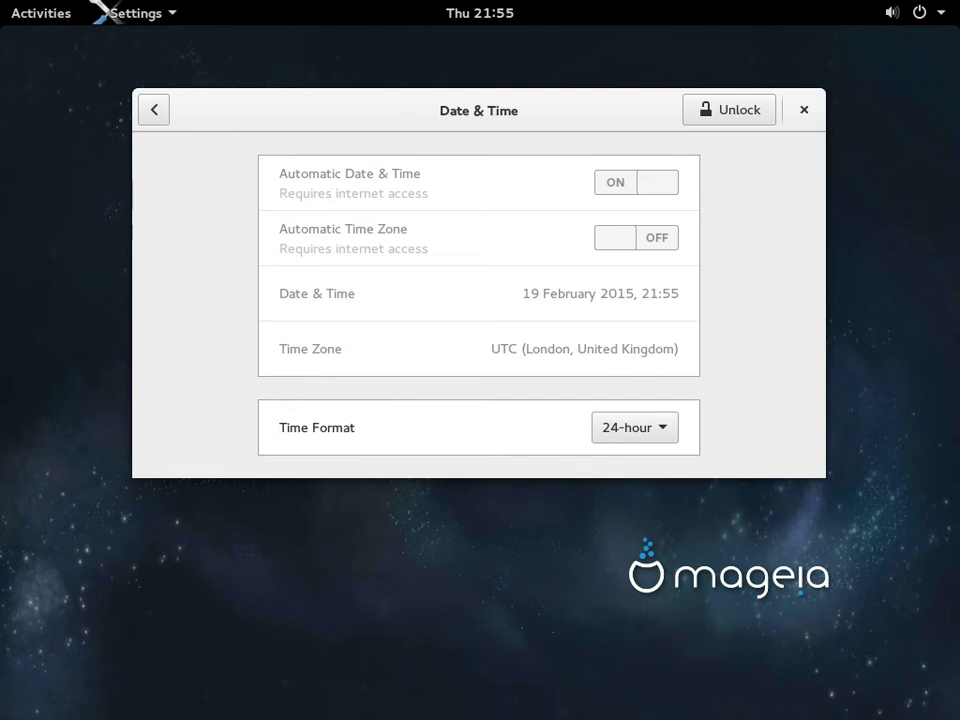
{"action": "key", "text": "alt+Left"}
- View the Universal Access settings and return to the settings overview
{"action": "key", "text": "Right"}
{"action": "key", "text": "Right"}
{"action": "key", "text": "Right"}
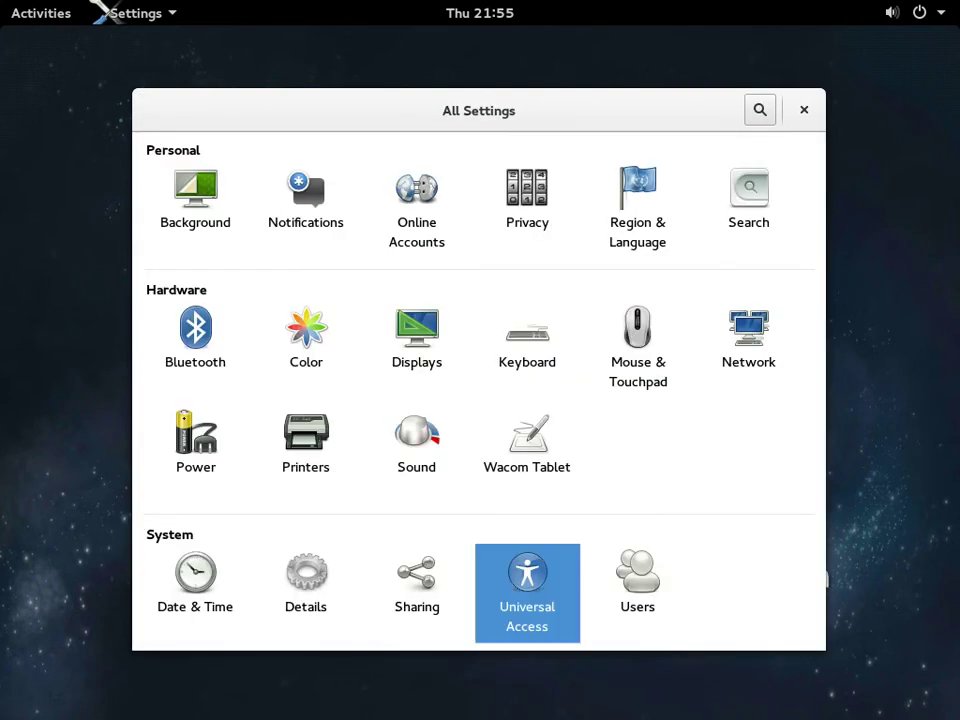
{"action": "key", "text": "Return"}
{"action": "key", "text": "alt+Left"}
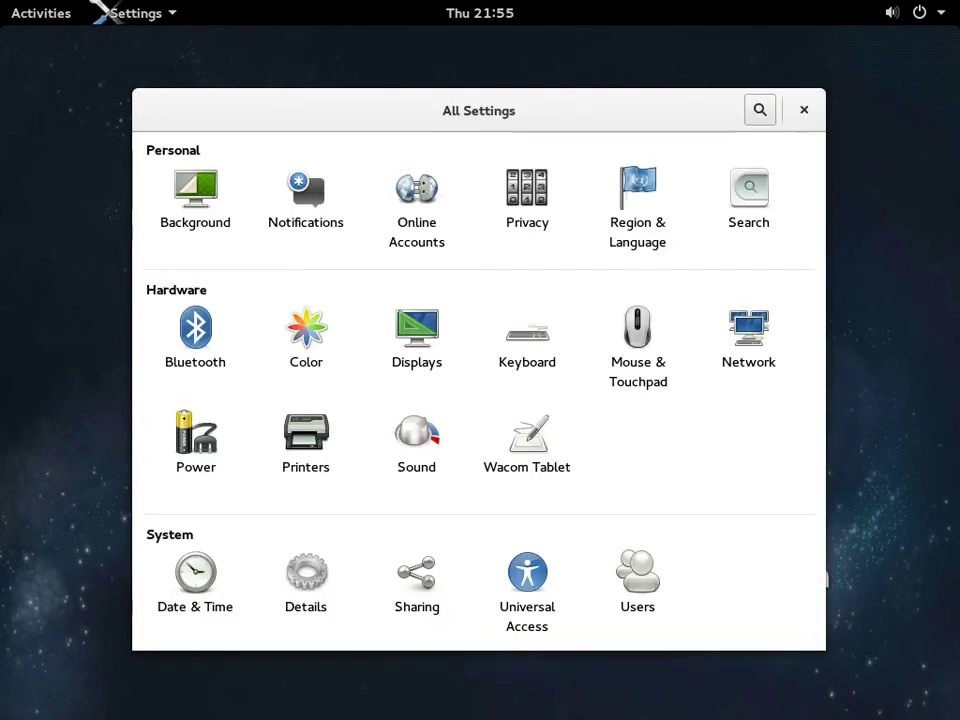
- View the Users settings, return to the overview, and close the system settings
{"action": "key", "text": "Right"}
{"action": "key", "text": "Return"}
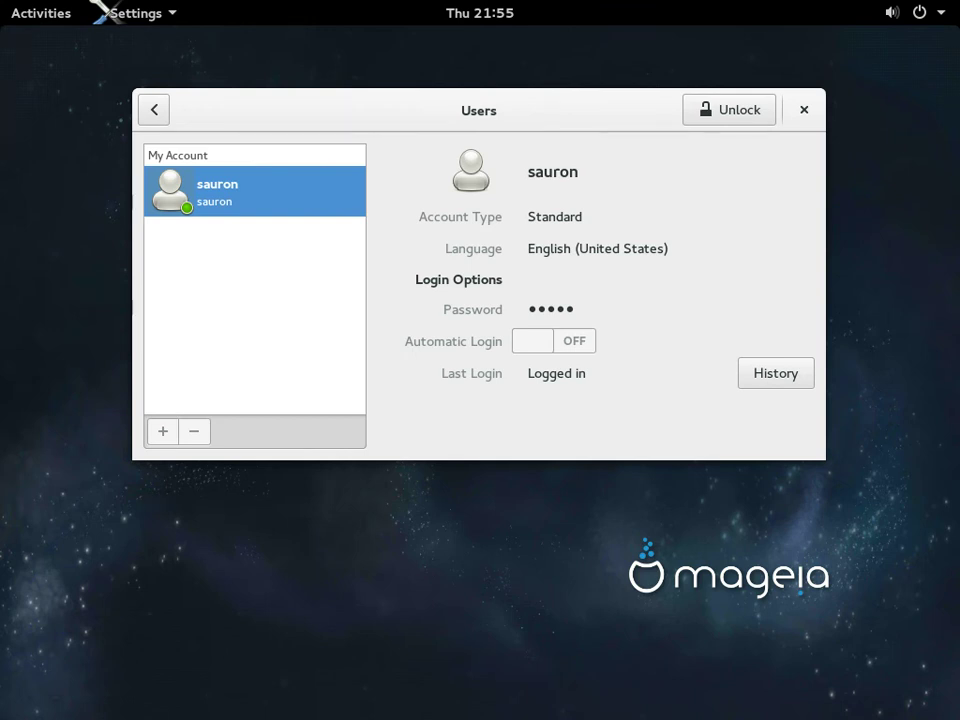
{"action": "key", "text": "alt+Left"}
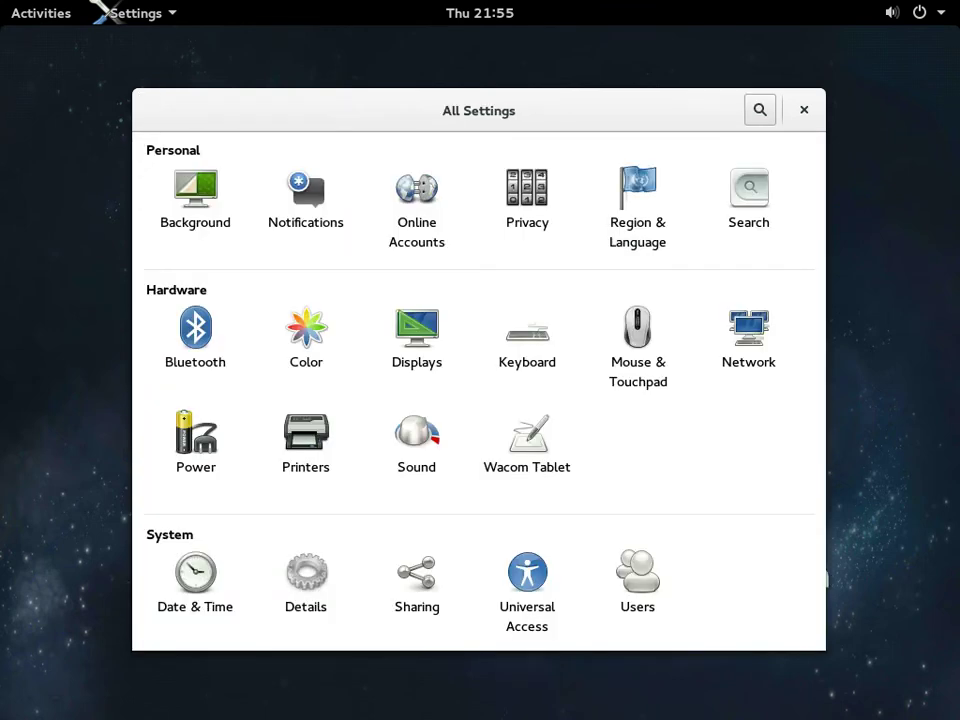
{"action": "key", "text": "ctrl+q"}
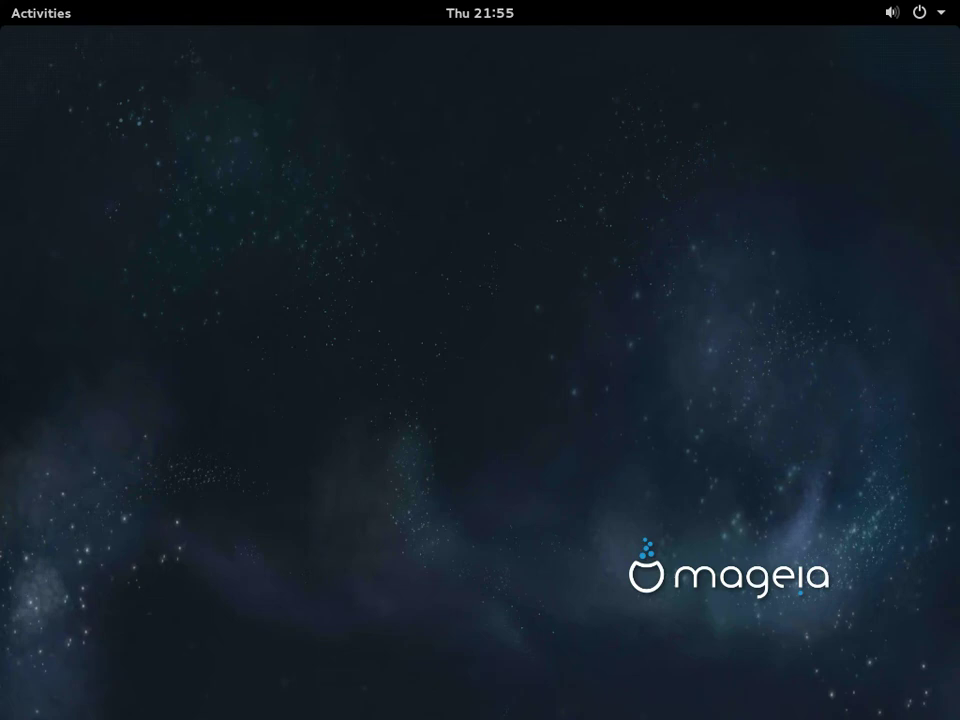
- Launch Mageia Control Center and authenticate with the administrator password
{"action": "key", "text": "super"}
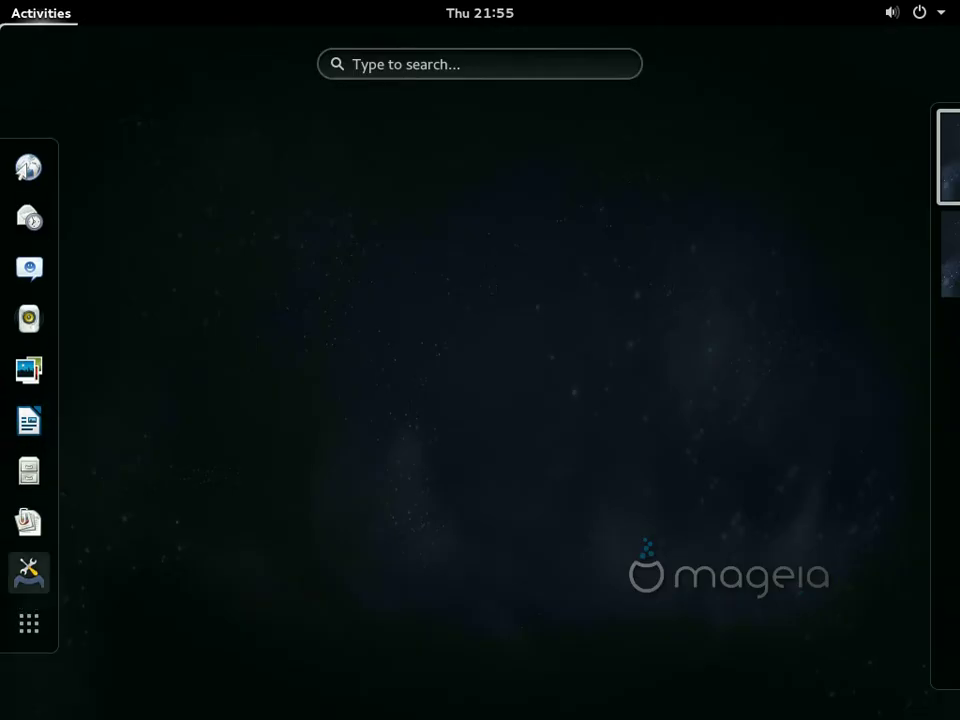
{"action": "left_click", "coordinate": [29, 573]}
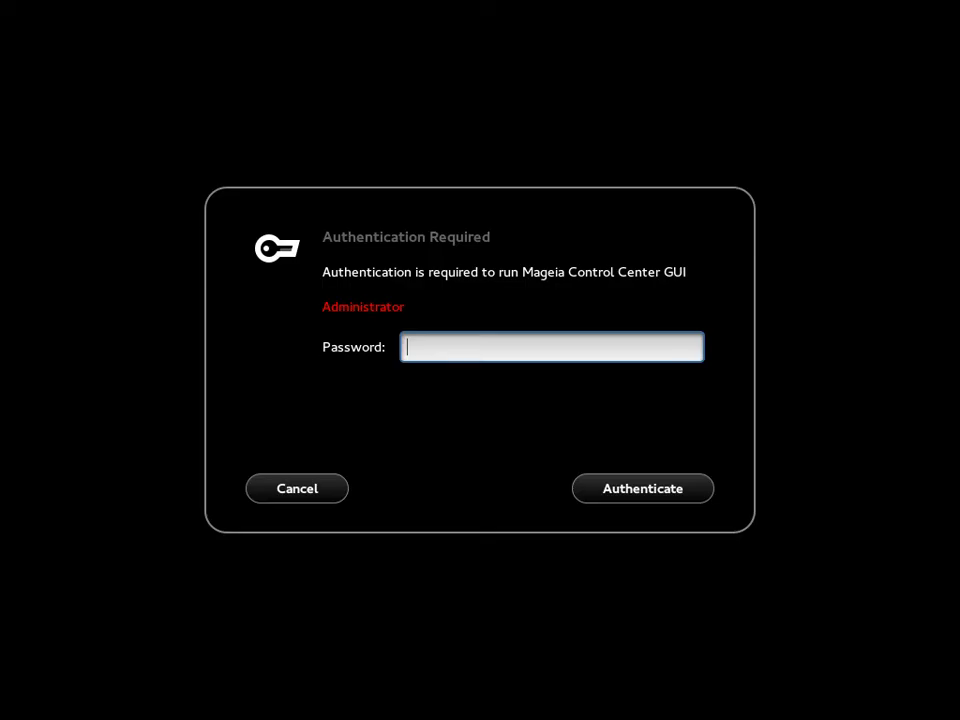
{"action": "type", "text": "******"}
{"action": "key", "text": "Return"}
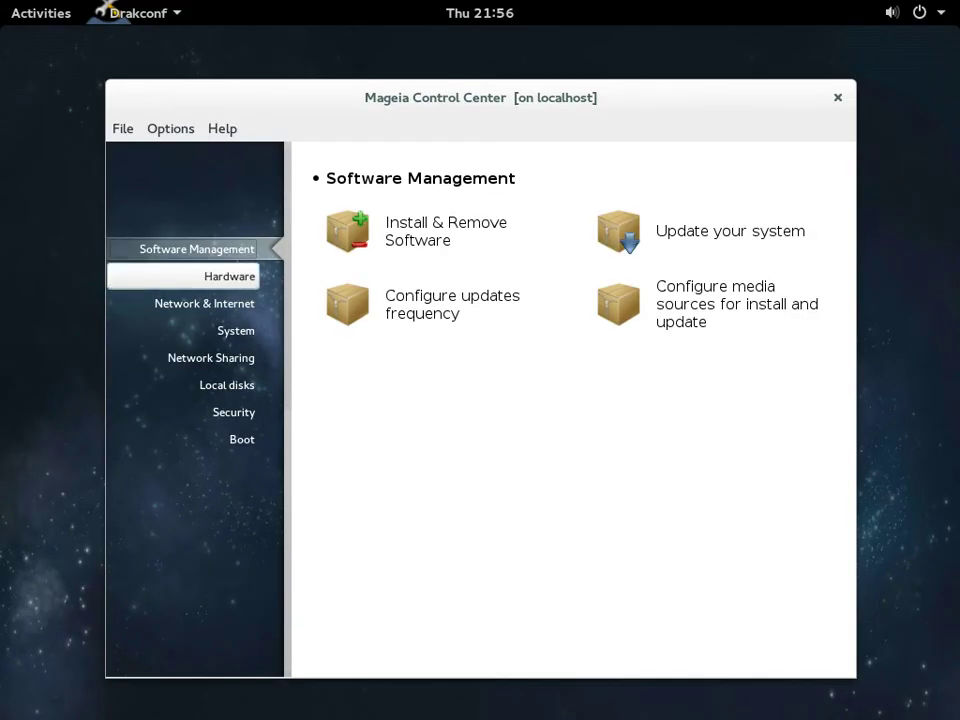
- View the Hardware, Network & Internet and System categories, and maximize the Mageia Control Center window
{"action": "left_click", "coordinate": [229, 276]}
{"action": "left_click", "coordinate": [204, 303]}
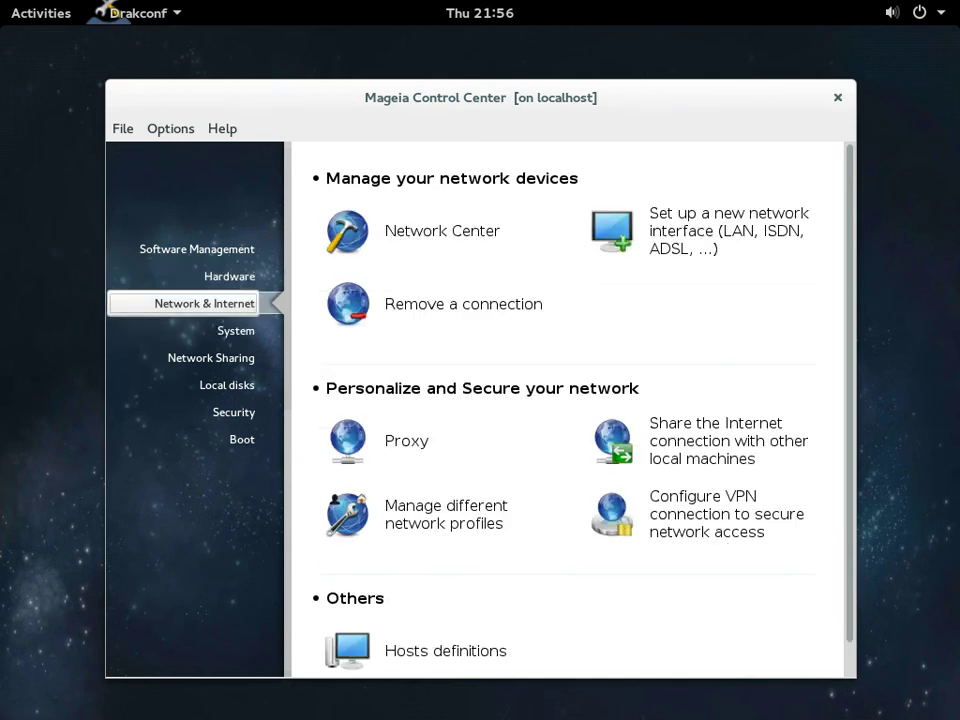
{"action": "left_click", "coordinate": [235, 331]}
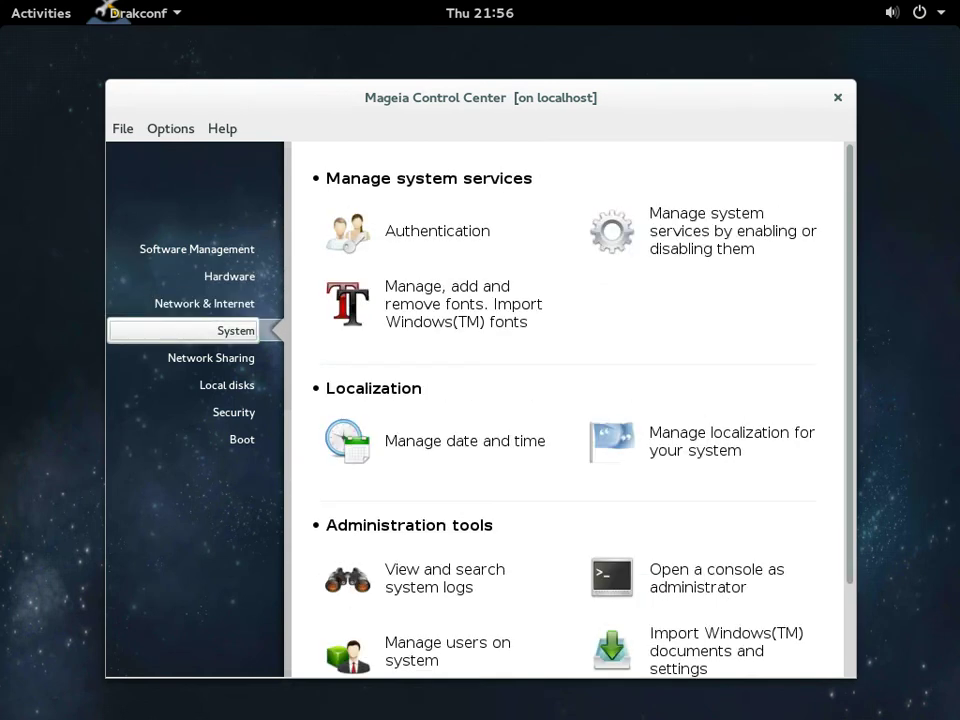
{"action": "key", "text": "super+Up"}
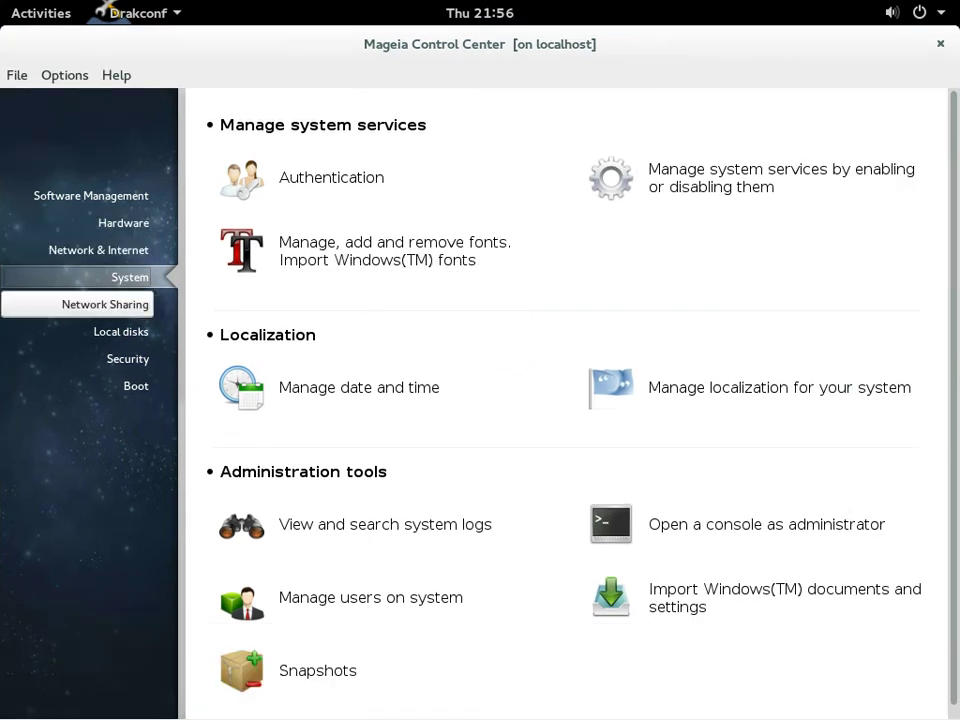
- View the Network Sharing, Local disks, Security and Boot categories, and close Mageia Control Center
{"action": "left_click", "coordinate": [105, 304]}
{"action": "left_click", "coordinate": [120, 331]}
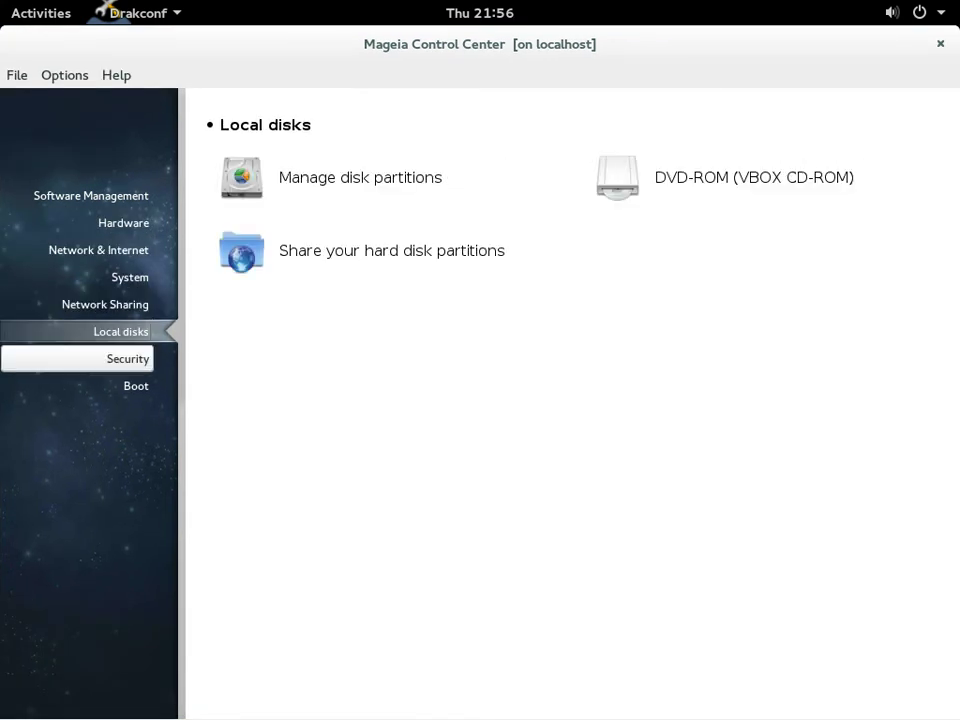
{"action": "left_click", "coordinate": [127, 358]}
{"action": "left_click", "coordinate": [136, 386]}
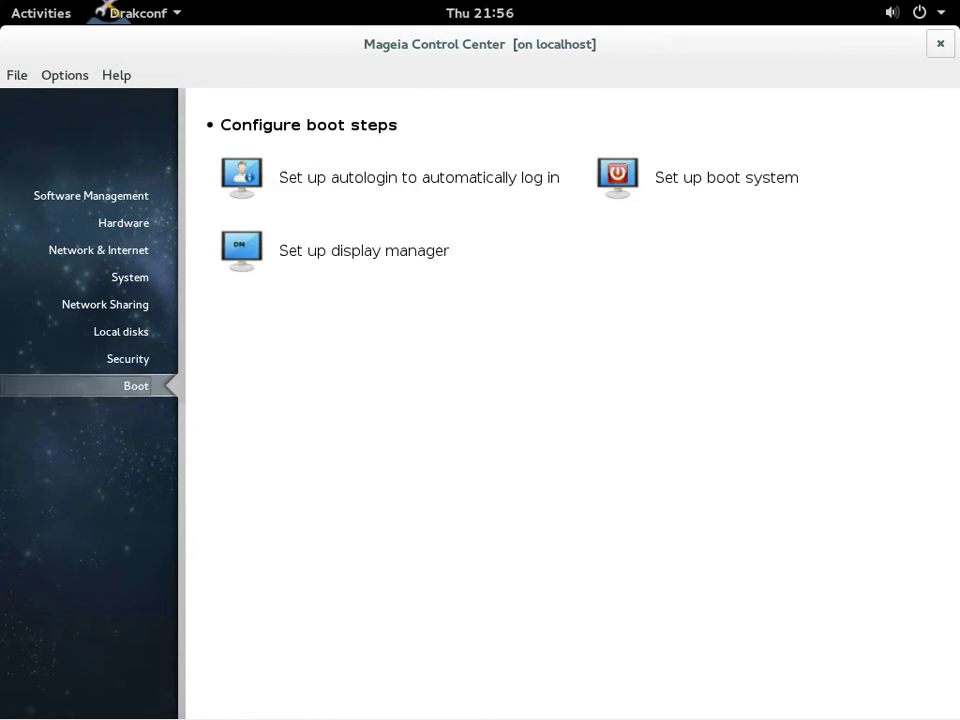
{"action": "left_click", "coordinate": [940, 43]}
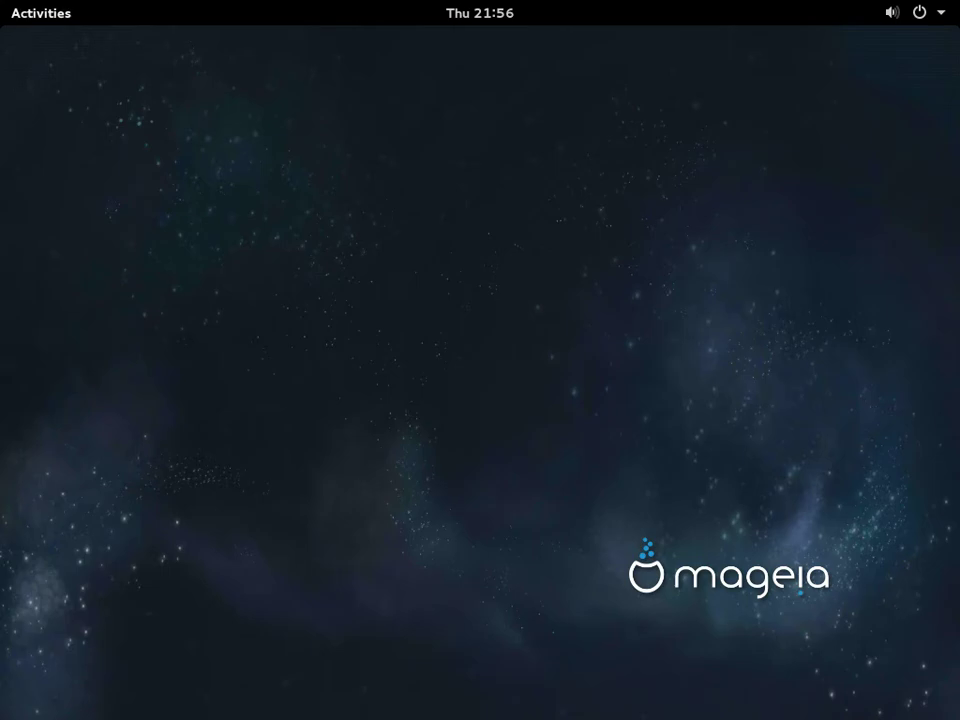
- Browse all three pages of installed applications, open Settings from the last page, and close it
{"action": "left_click", "coordinate": [41, 13]}
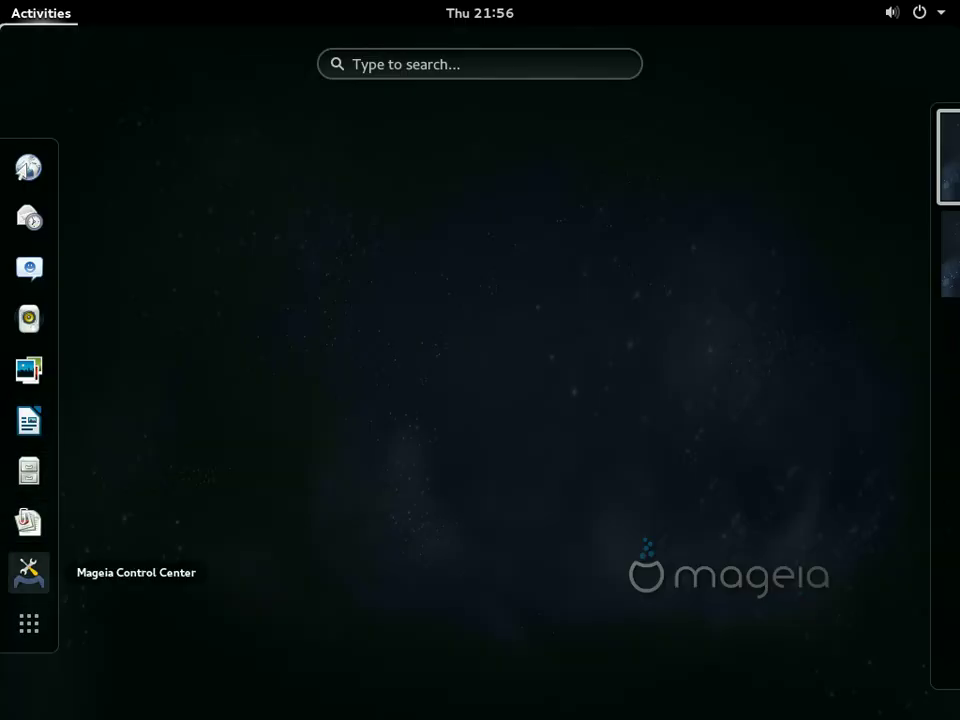
{"action": "left_click", "coordinate": [29, 624]}
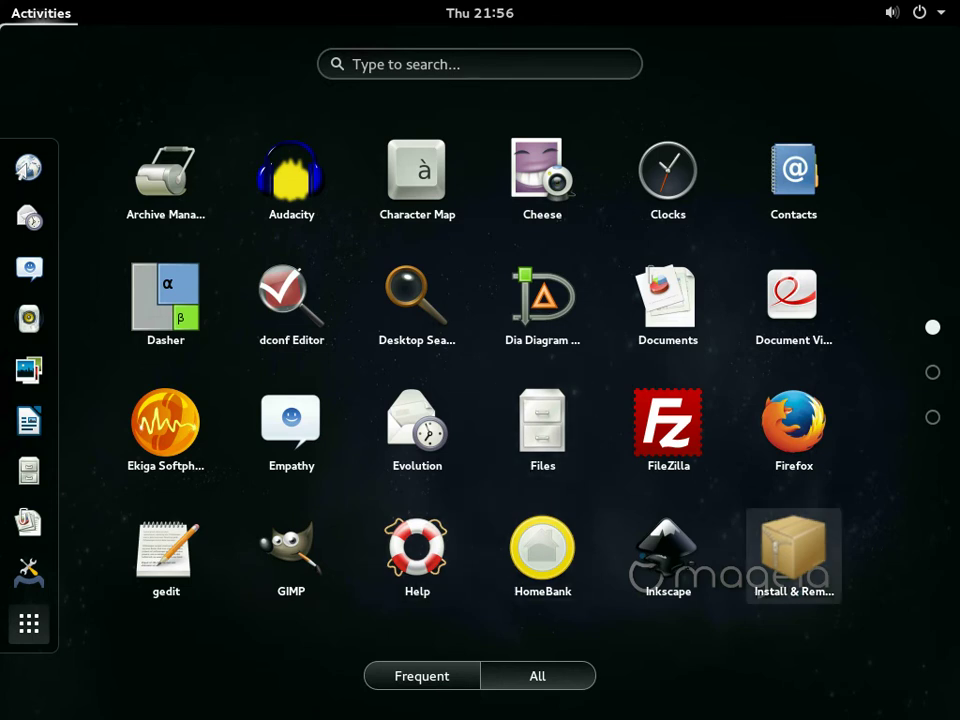
{"action": "scroll", "coordinate": [793, 555], "scroll_direction": "down", "scroll_amount": 1}
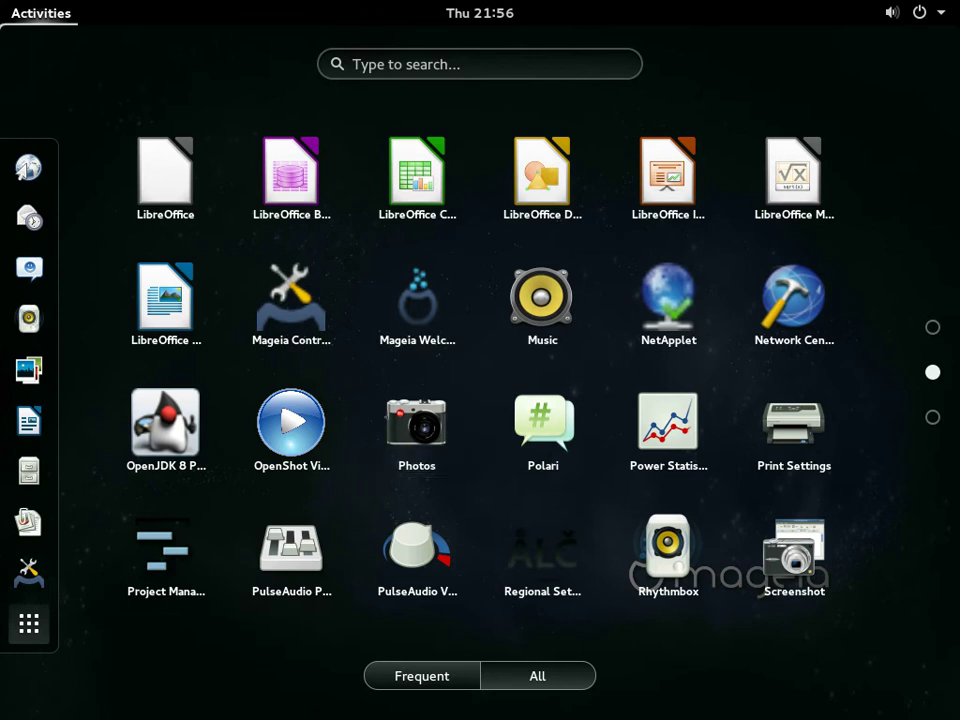
{"action": "scroll", "coordinate": [417, 560], "scroll_direction": "down", "scroll_amount": 1}
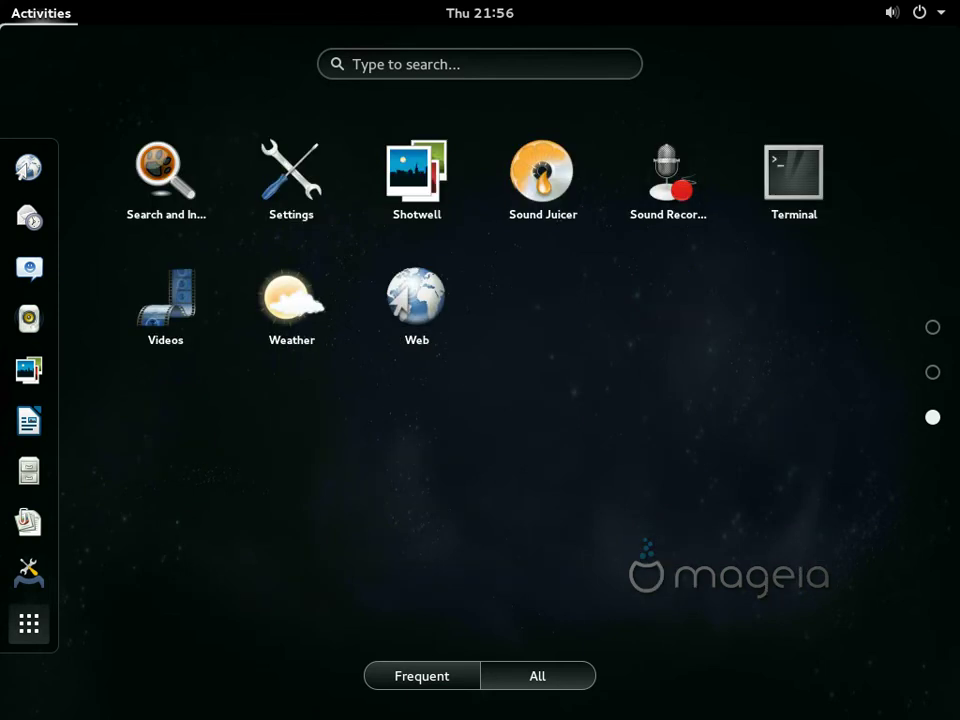
{"action": "left_click", "coordinate": [291, 178]}
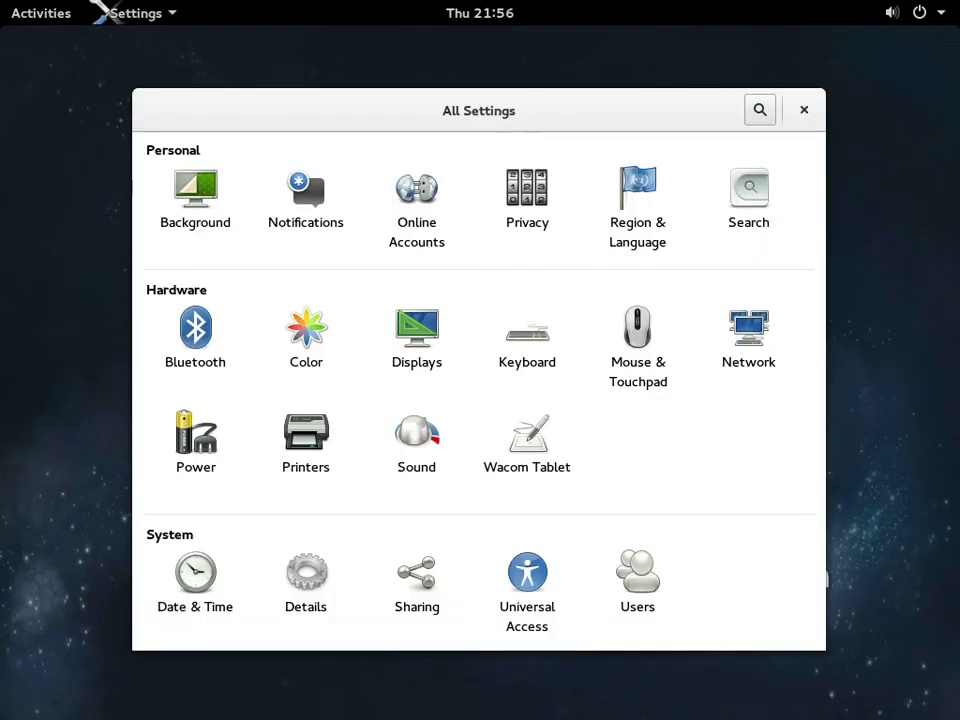
{"action": "left_click", "coordinate": [804, 110]}
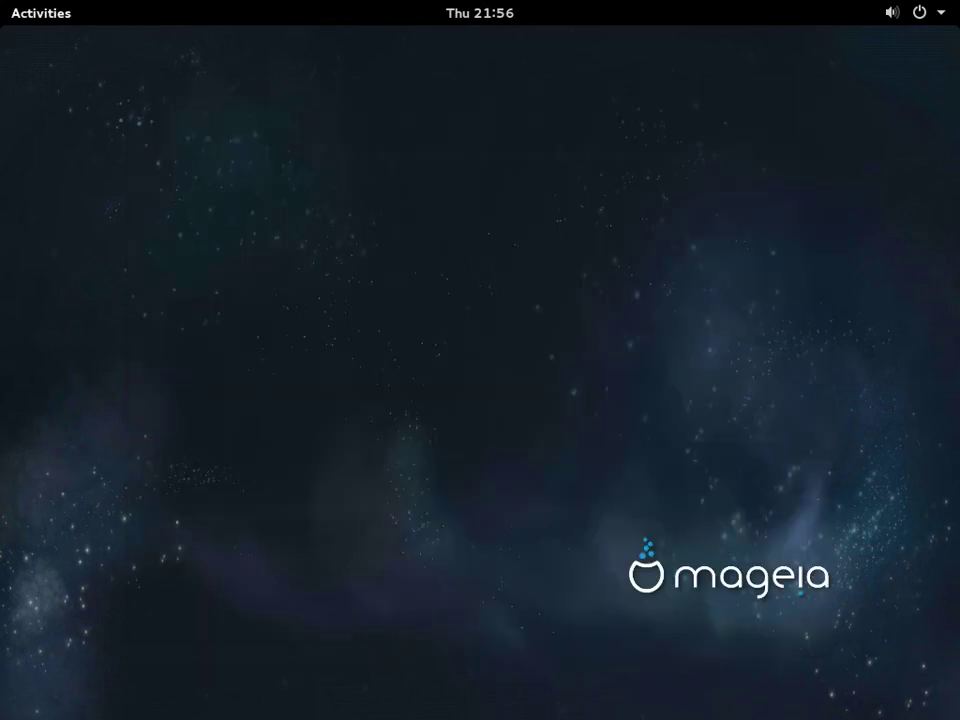
- Browse the installed applications through to the last page, and view both the Frequent and All lists
{"action": "mouse_move", "coordinate": [2, 2]}
{"action": "left_click", "coordinate": [29, 624]}
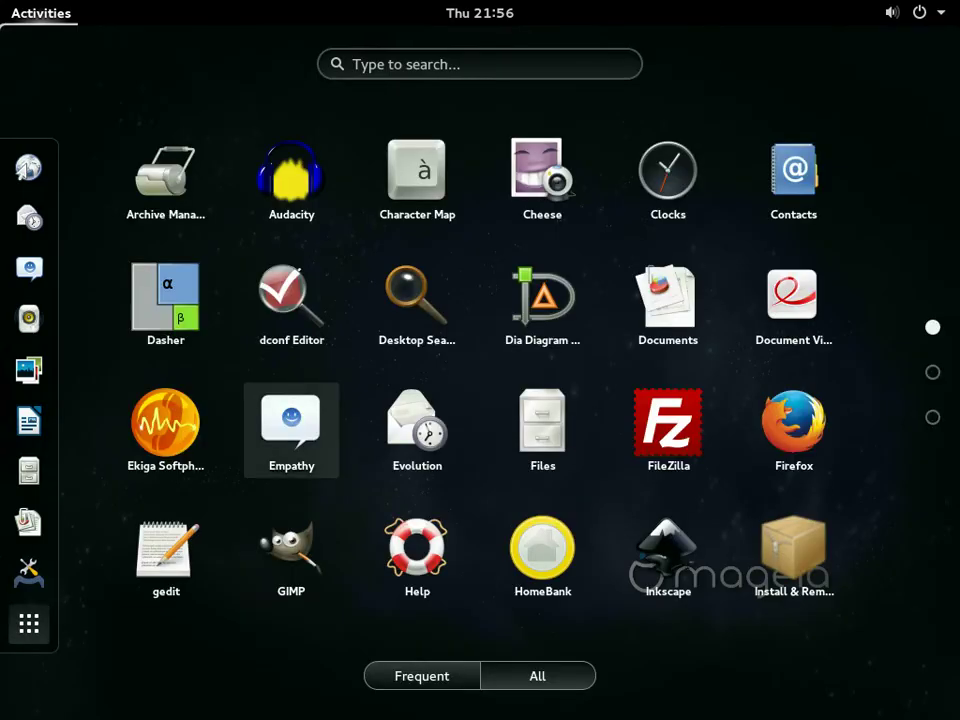
{"action": "scroll", "coordinate": [543, 430], "scroll_direction": "down", "scroll_amount": 2}
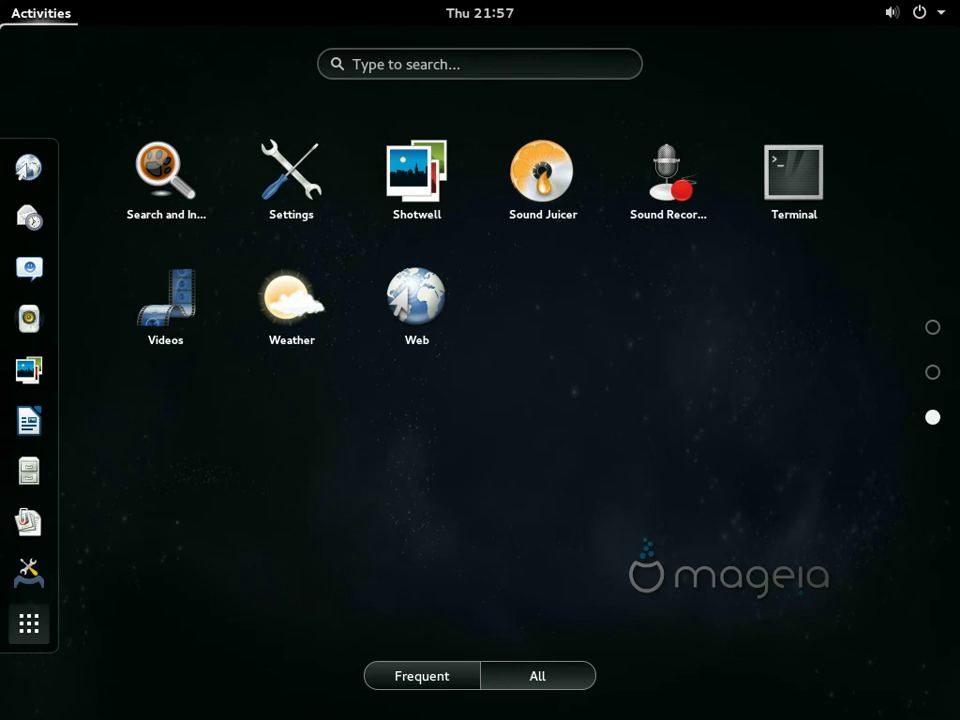
{"action": "left_click", "coordinate": [422, 676]}
{"action": "left_click", "coordinate": [538, 676]}
- Search the Activities overview for "dis" and clear the search
{"action": "left_click", "coordinate": [424, 64]}
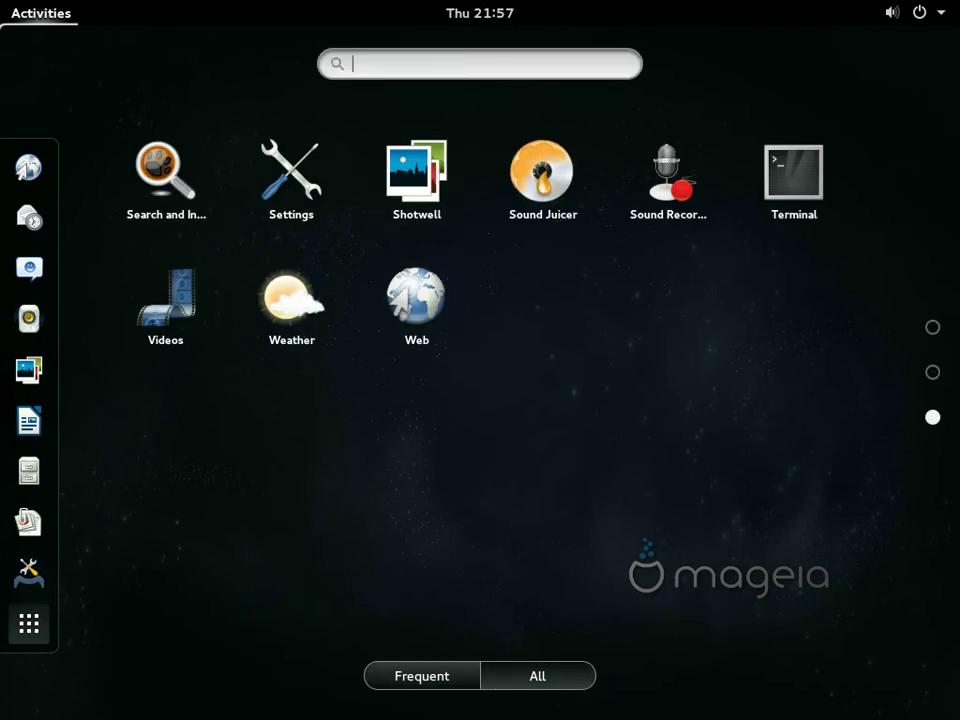
{"action": "type", "text": "dis"}
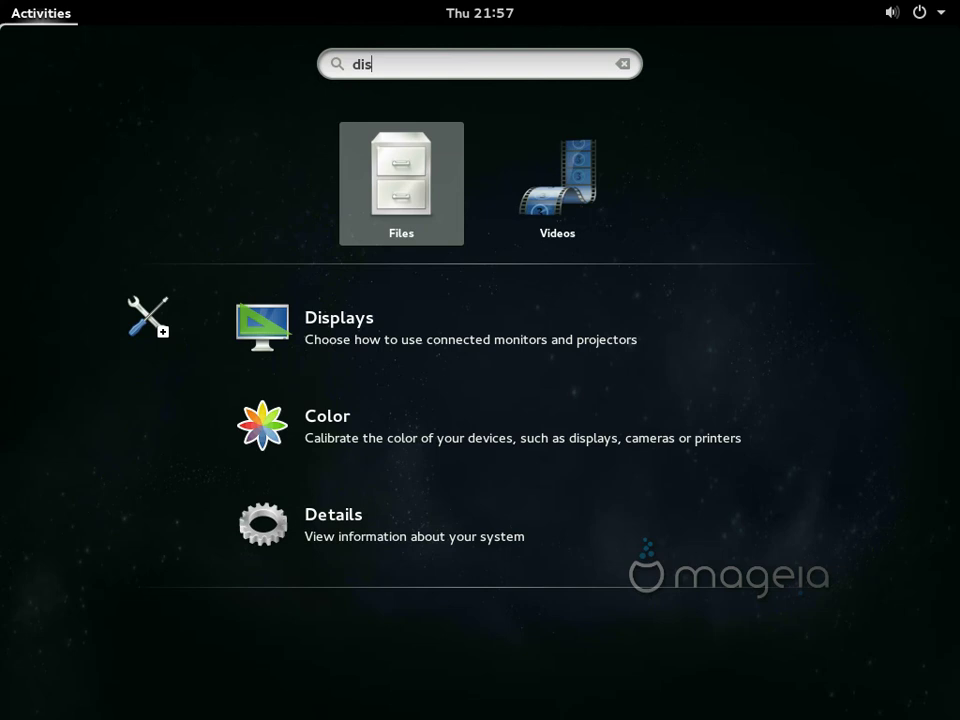
{"action": "key", "text": "BackSpace"}
{"action": "key", "text": "BackSpace"}
{"action": "key", "text": "BackSpace"}
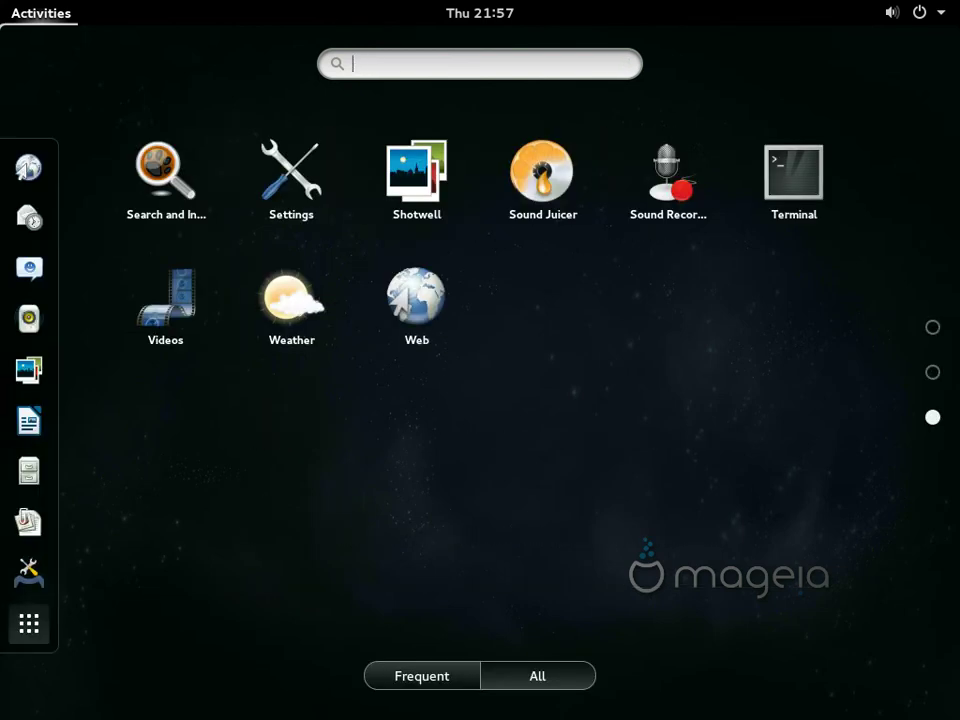
- Search the Activities overview for "scr" and for "we", clearing the search each time
{"action": "type", "text": "scr"}
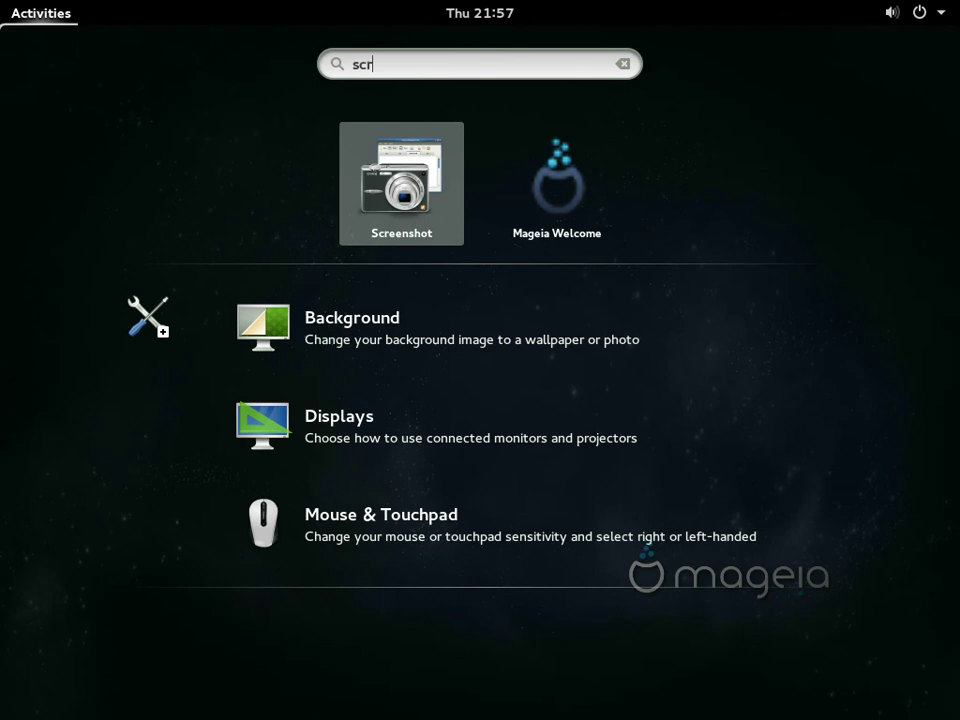
{"action": "key", "text": "BackSpace"}
{"action": "key", "text": "BackSpace"}
{"action": "key", "text": "BackSpace"}
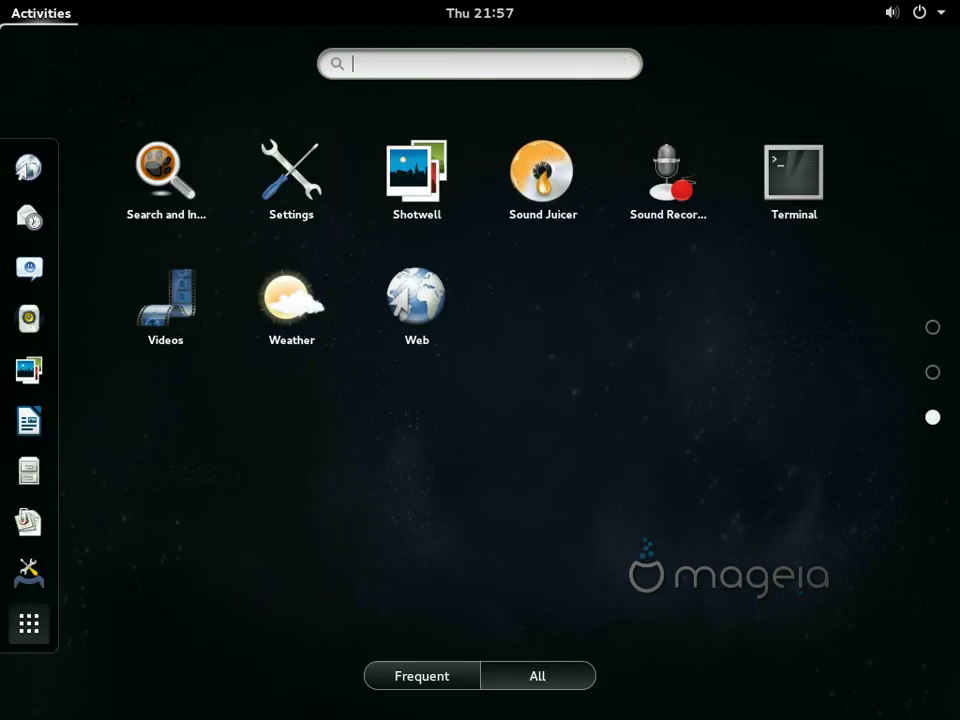
{"action": "type", "text": "we"}
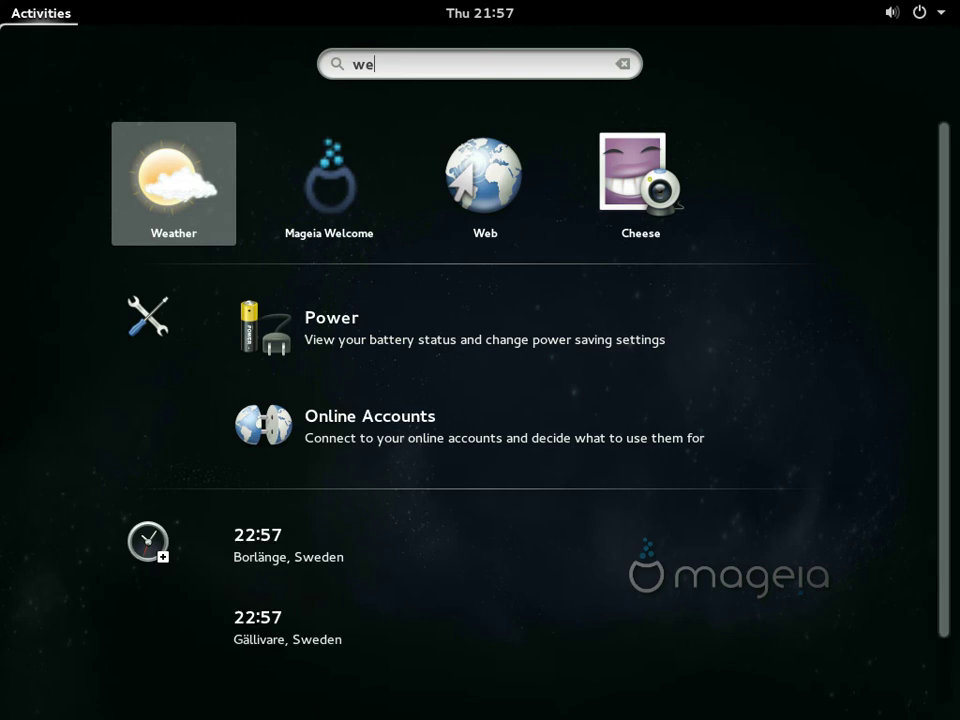
{"action": "key", "text": "BackSpace"}
{"action": "key", "text": "BackSpace"}
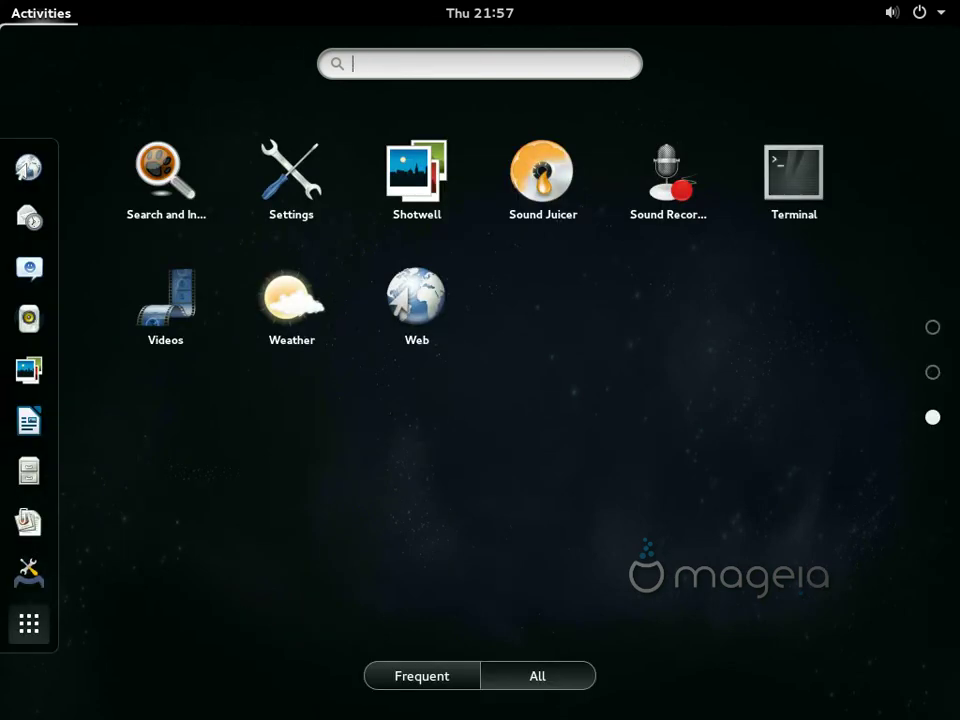
- Search the Activities overview for the single letters "y", "j" and "r" in turn, and clear the search
{"action": "type", "text": "y"}
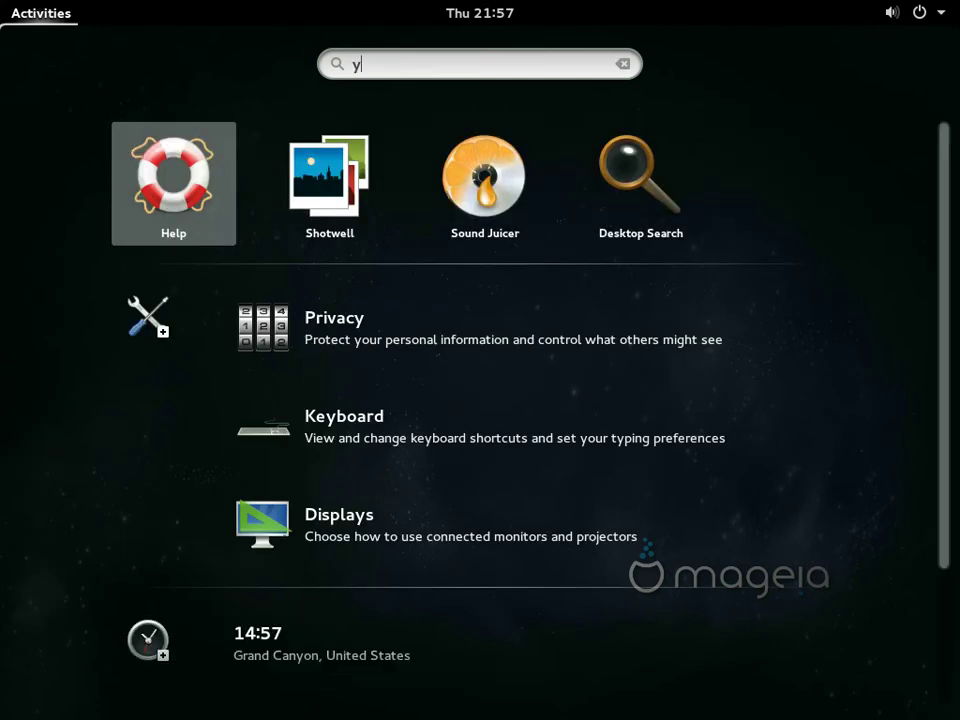
{"action": "key", "text": "BackSpace"}
{"action": "type", "text": "j"}
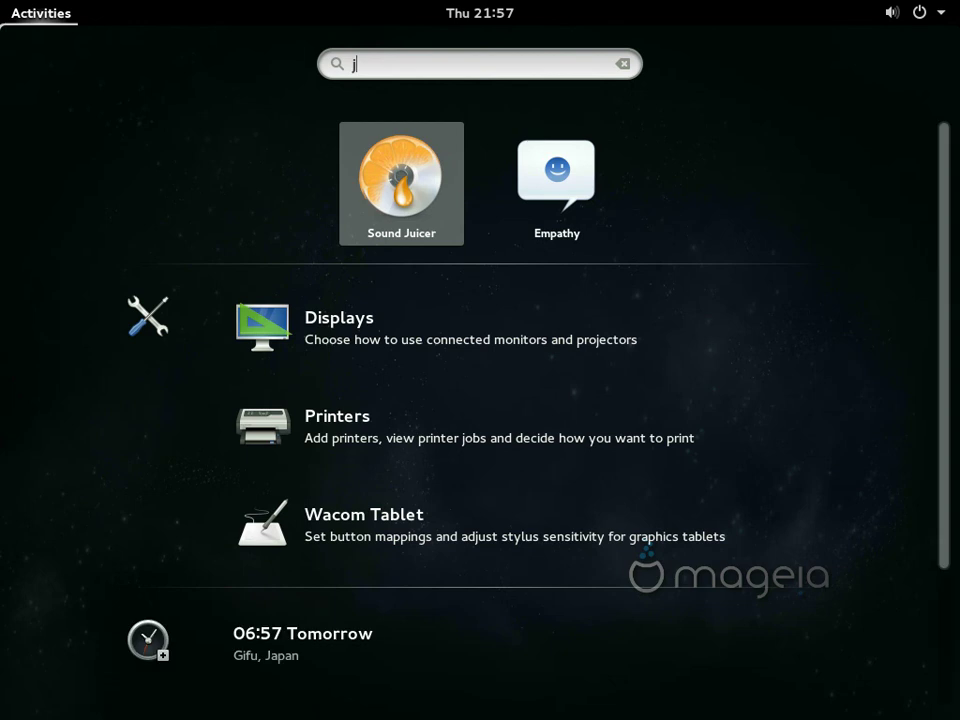
{"action": "key", "text": "BackSpace"}
{"action": "type", "text": "r"}
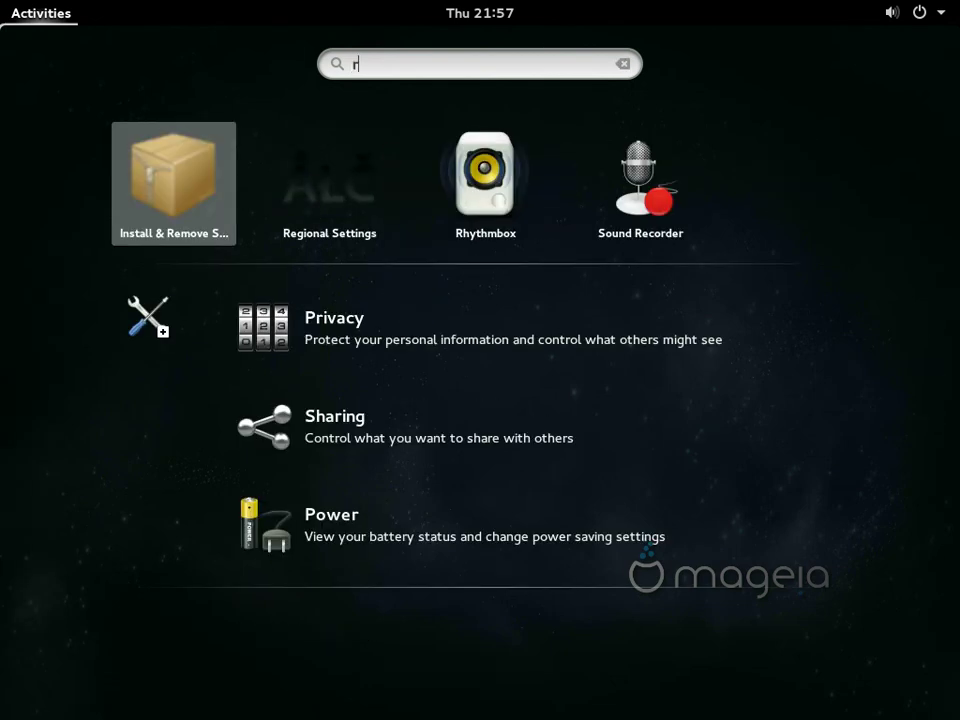
{"action": "key", "text": "BackSpace"}
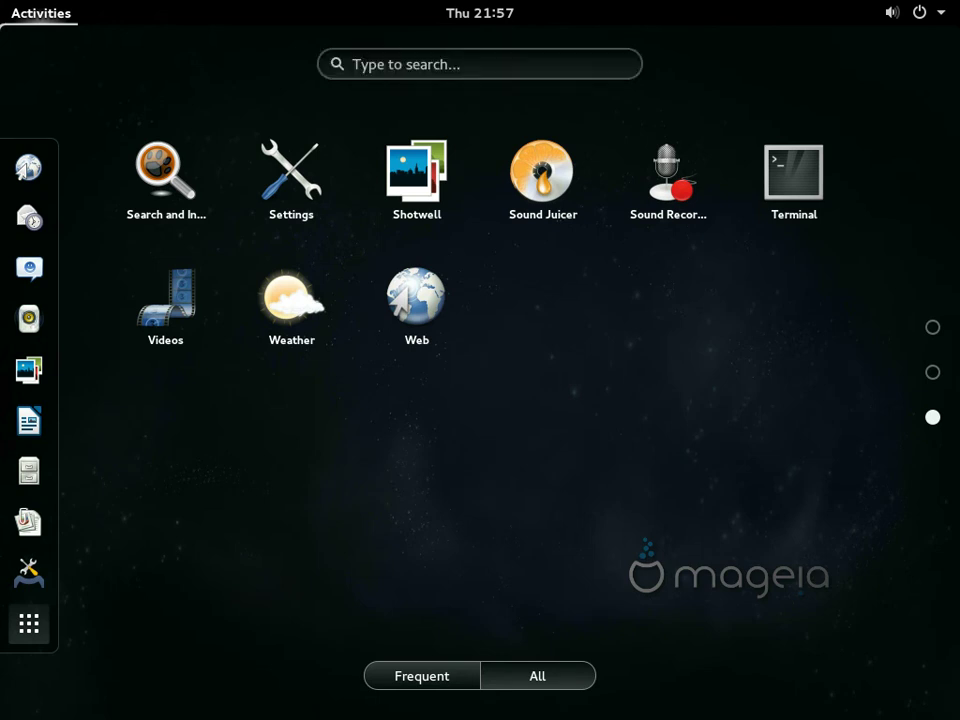
- View the list of all applications from the Activities overview again, and open and close the Files window
{"action": "key", "text": "Escape"}
{"action": "key", "text": "Escape"}
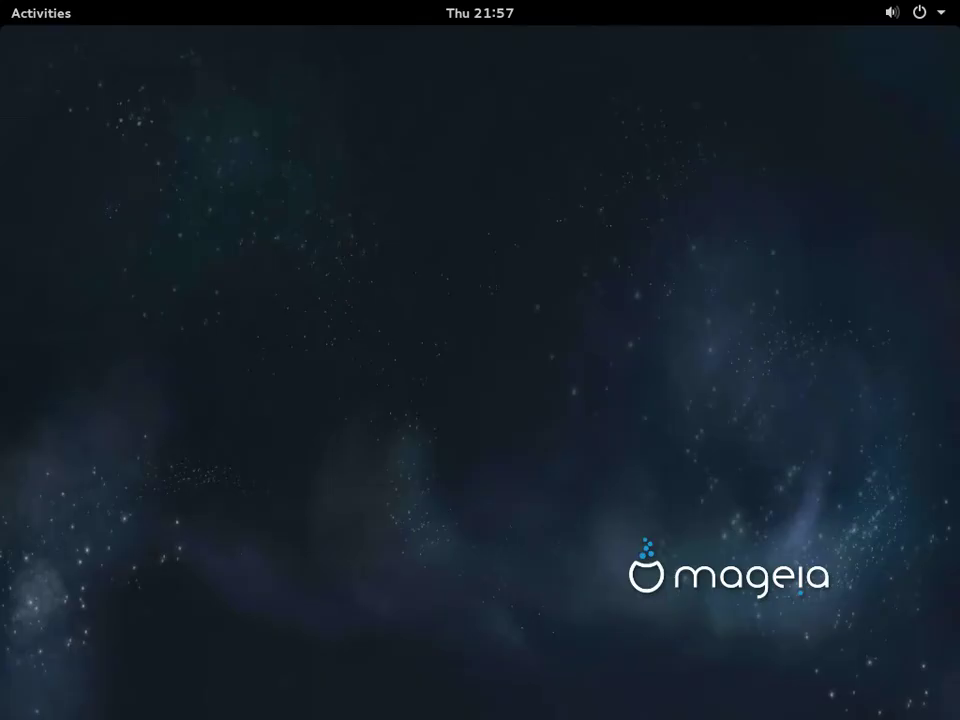
{"action": "key", "text": "super"}
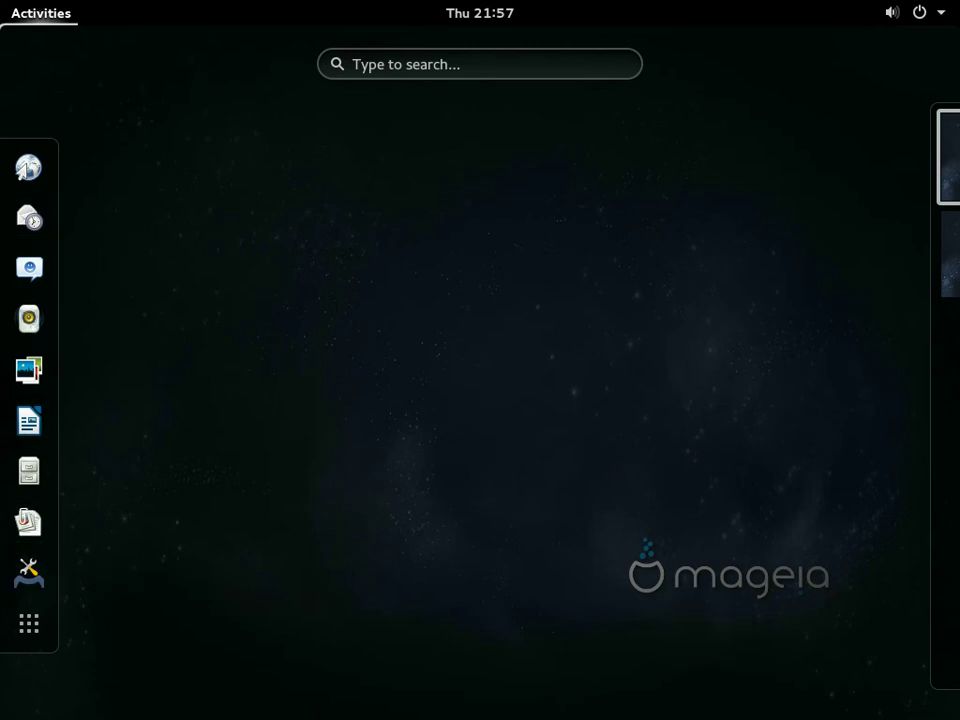
{"action": "left_click", "coordinate": [29, 623]}
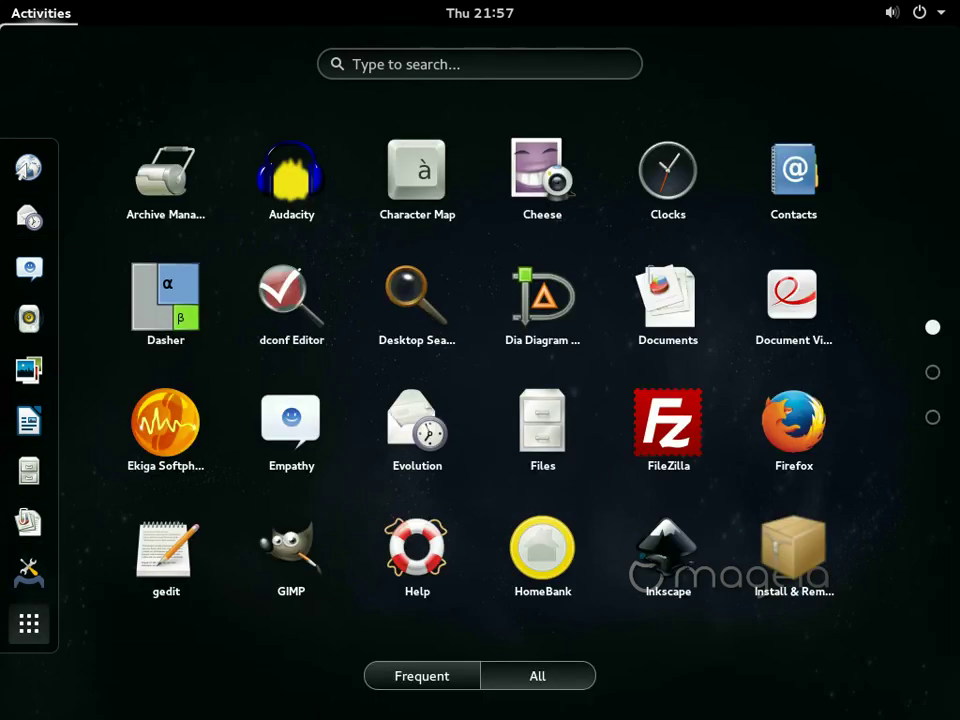
{"action": "key", "text": "Escape"}
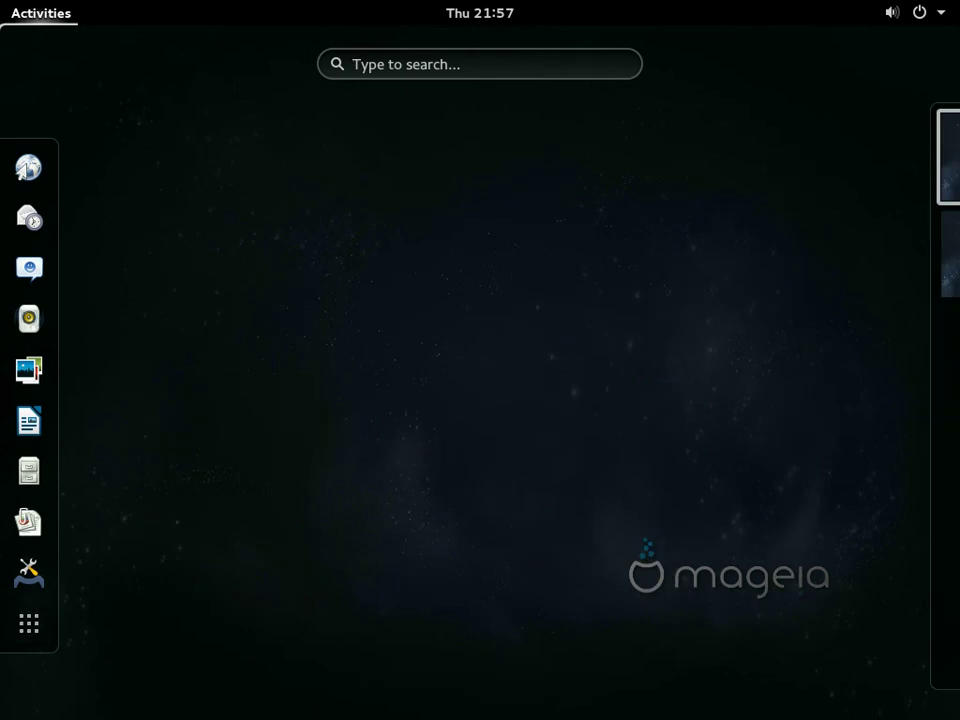
{"action": "left_click", "coordinate": [29, 471]}
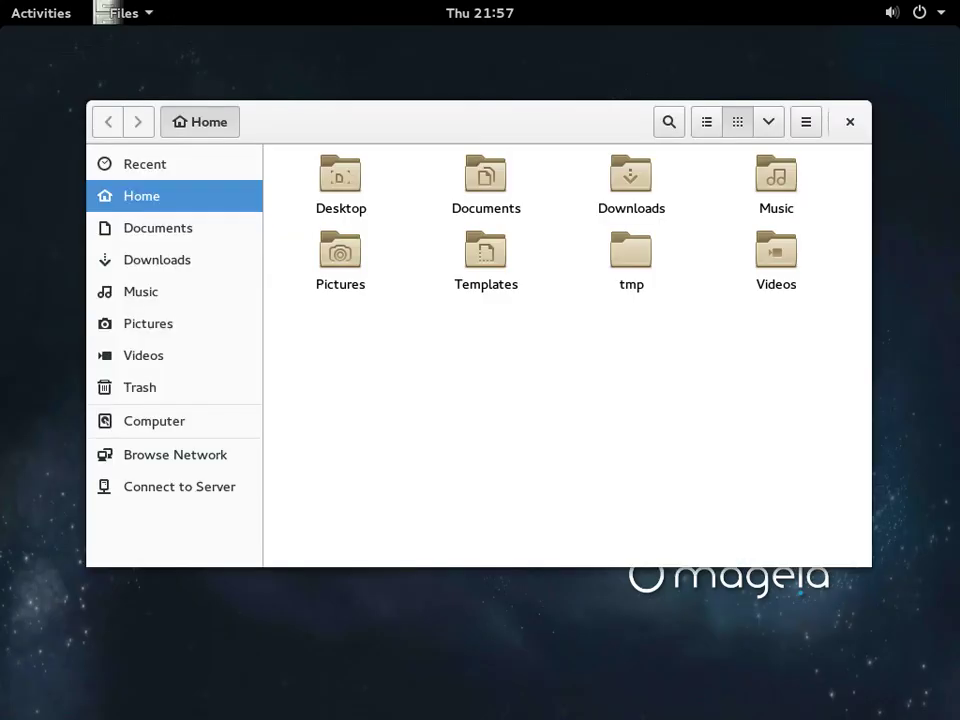
{"action": "key", "text": "alt+F4"}
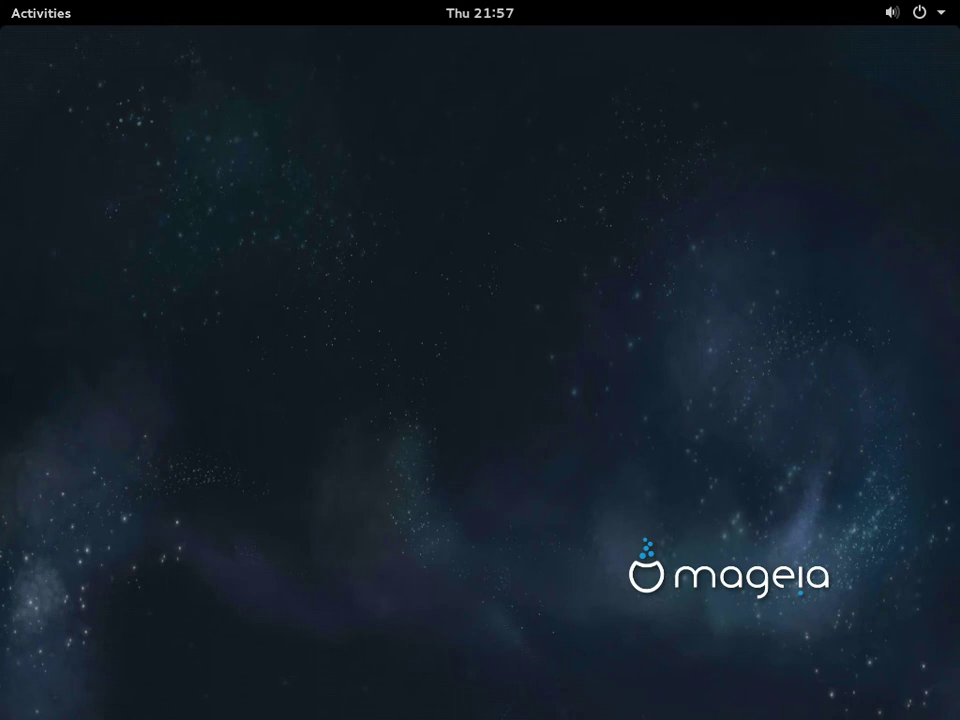
- Log the current user out of the desktop session and confirm the logout
{"action": "left_click", "coordinate": [917, 13]}
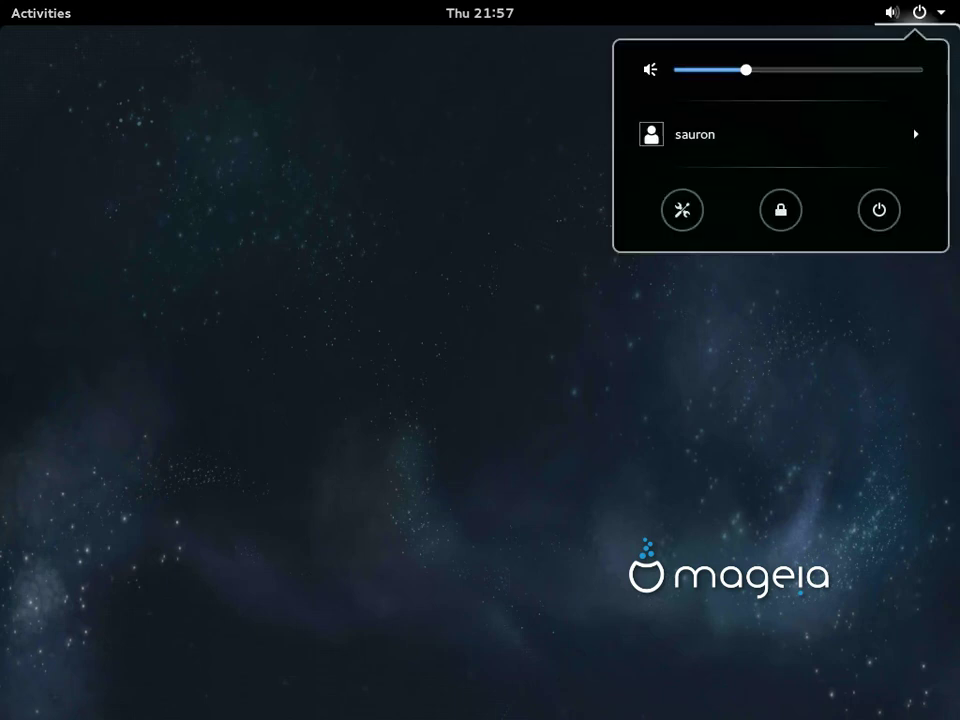
{"action": "left_click", "coordinate": [700, 134]}
{"action": "left_click", "coordinate": [680, 167]}
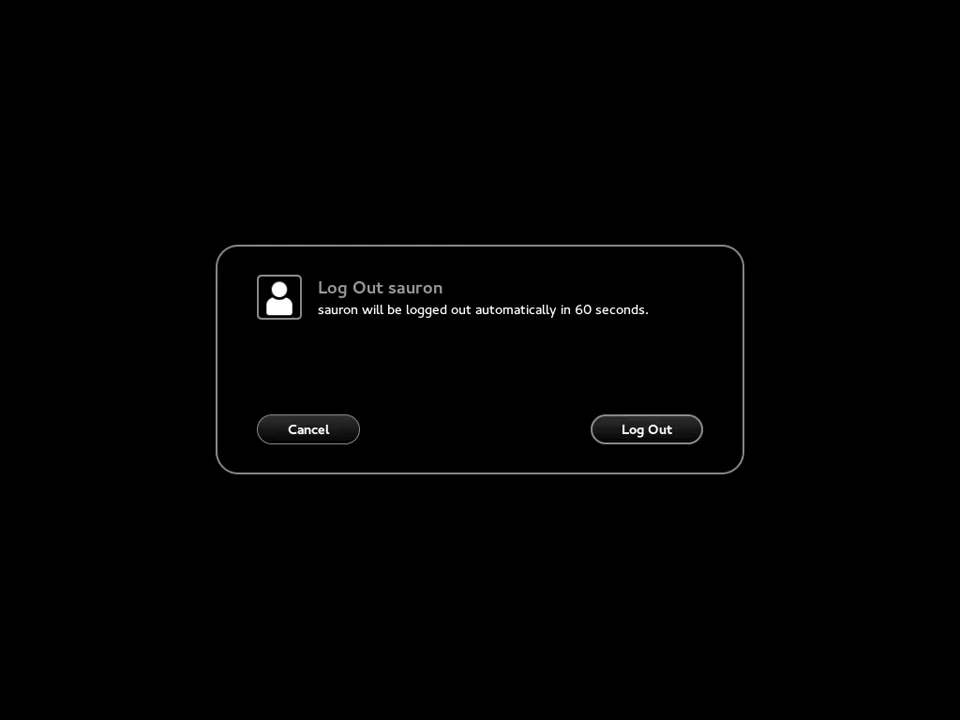
{"action": "left_click", "coordinate": [646, 430]}
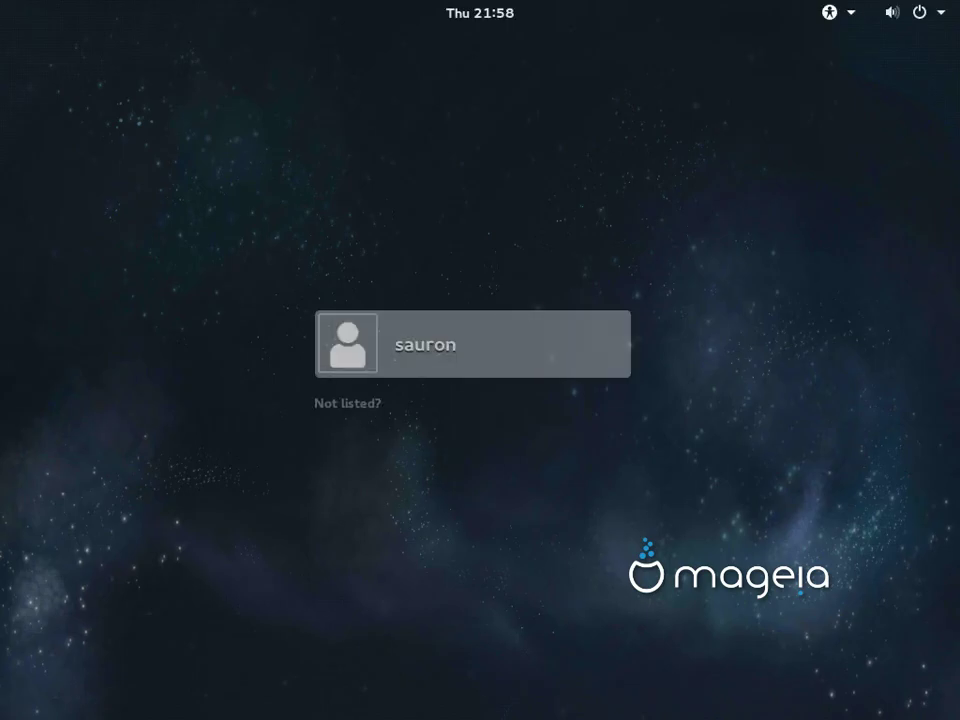
- Check the accessibility and system options available on the login screen
{"action": "left_click", "coordinate": [838, 13]}
{"action": "mouse_move", "coordinate": [915, 13]}
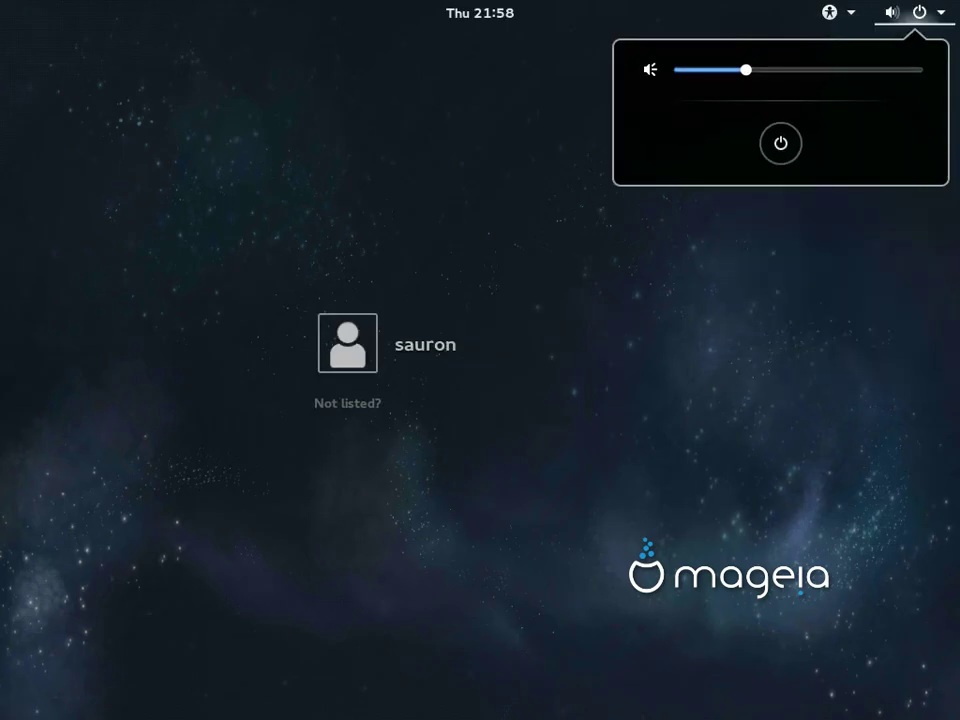
{"action": "key", "text": "Escape"}
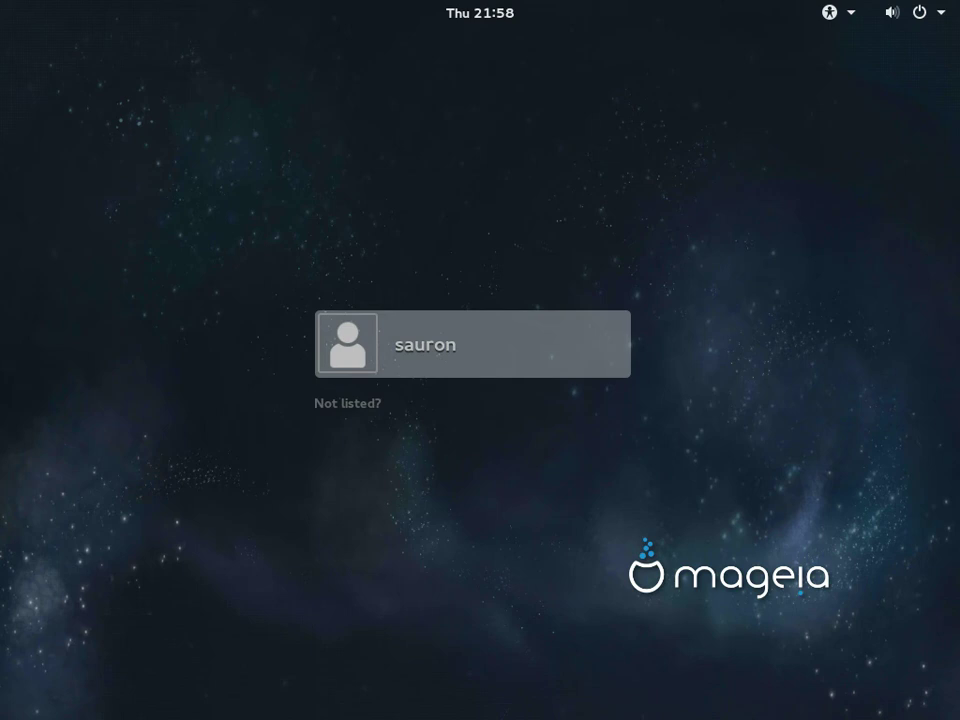
- Select the listed user, choose the classic GNOME session, and sign in with the account password
{"action": "key", "text": "Return"}
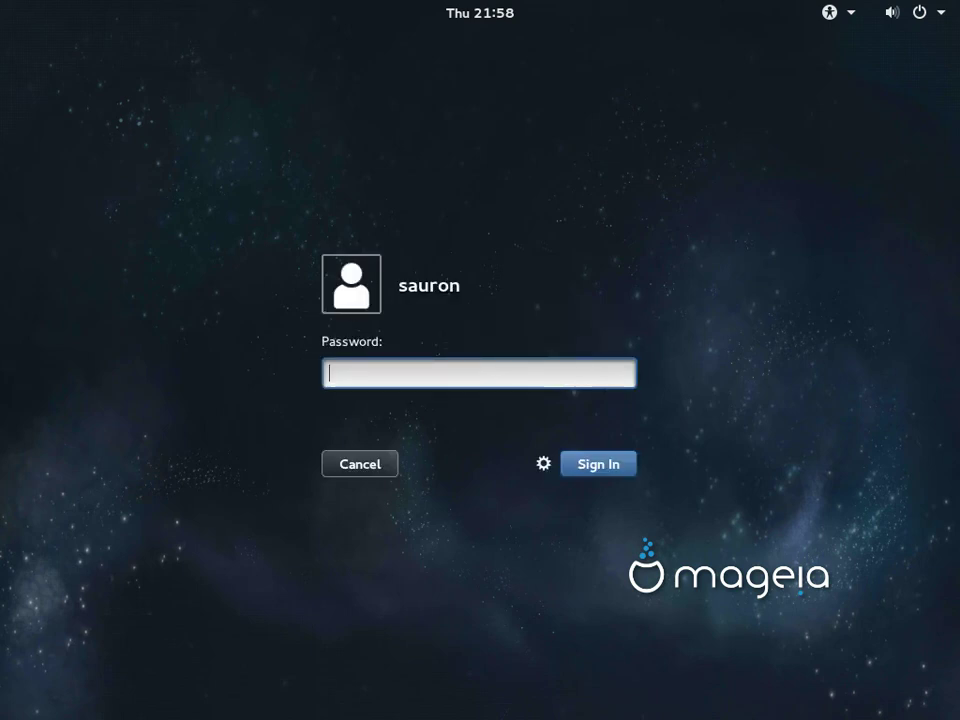
{"action": "left_click", "coordinate": [543, 464]}
{"action": "key", "text": "Return"}
{"action": "type", "text": "••••••"}
{"action": "key", "text": "Return"}
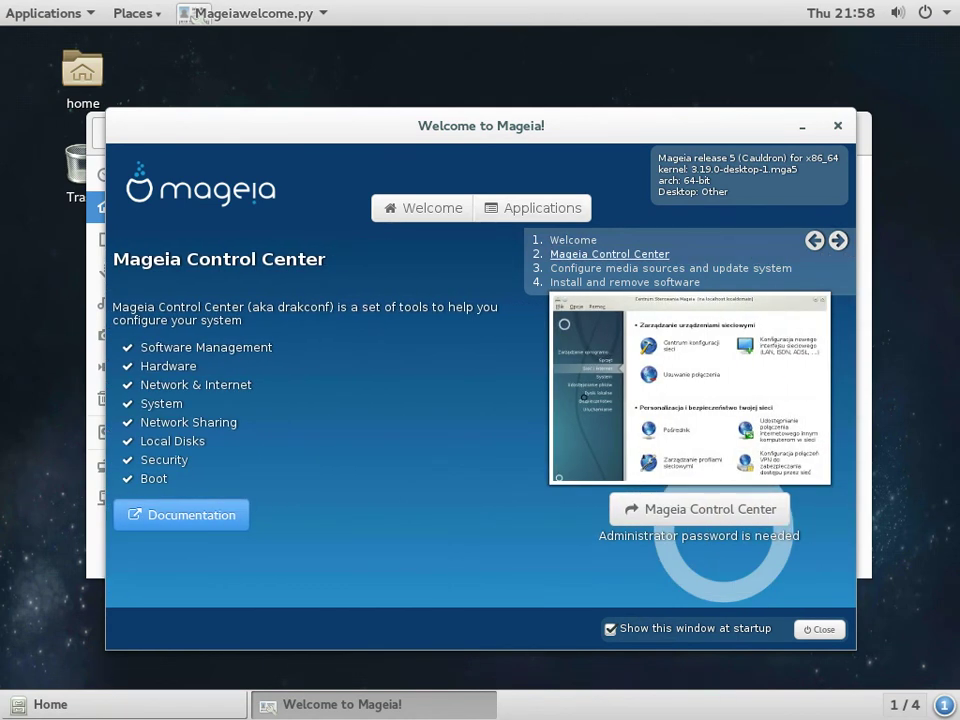
- Install VLC from the welcome window's Featured applications, authenticating with the administrator password and accepting the required dependency packages
{"action": "left_click", "coordinate": [533, 208]}
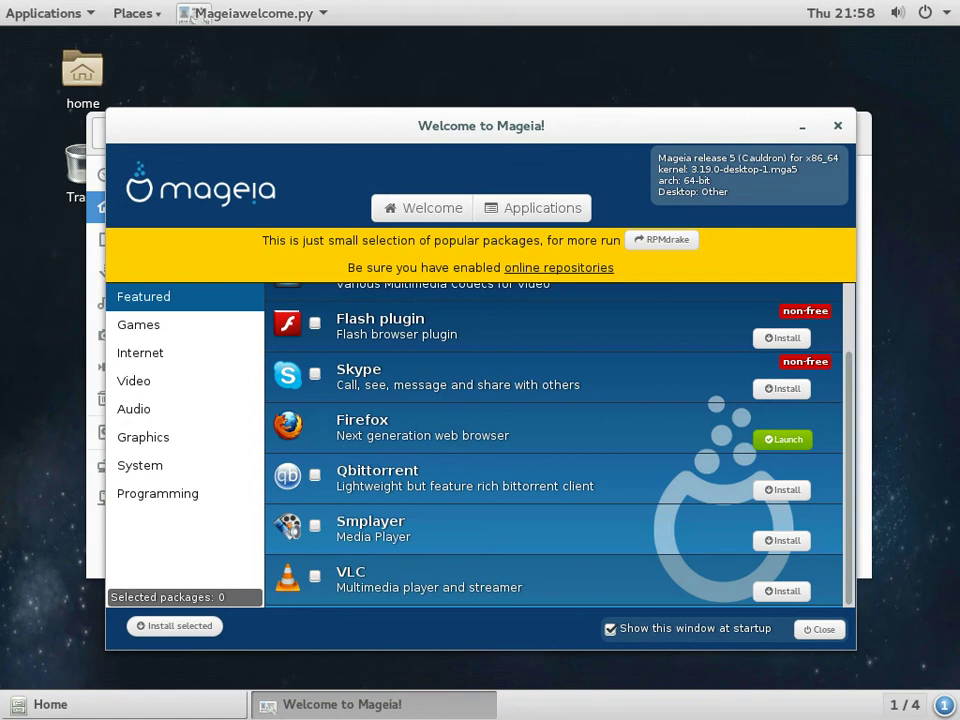
{"action": "left_click", "coordinate": [315, 576]}
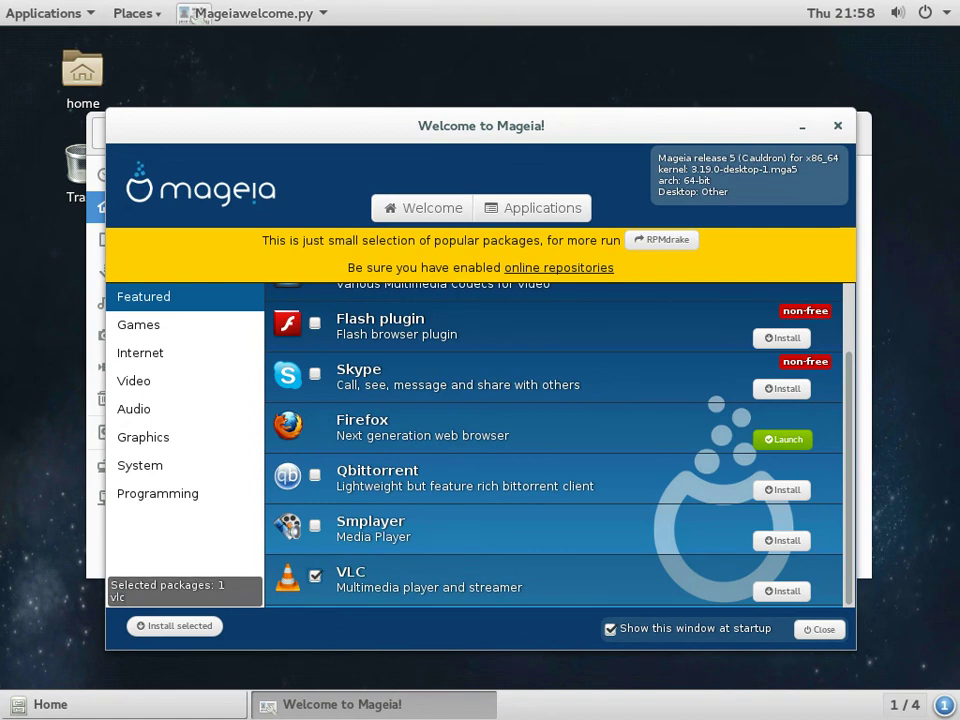
{"action": "left_click", "coordinate": [175, 626]}
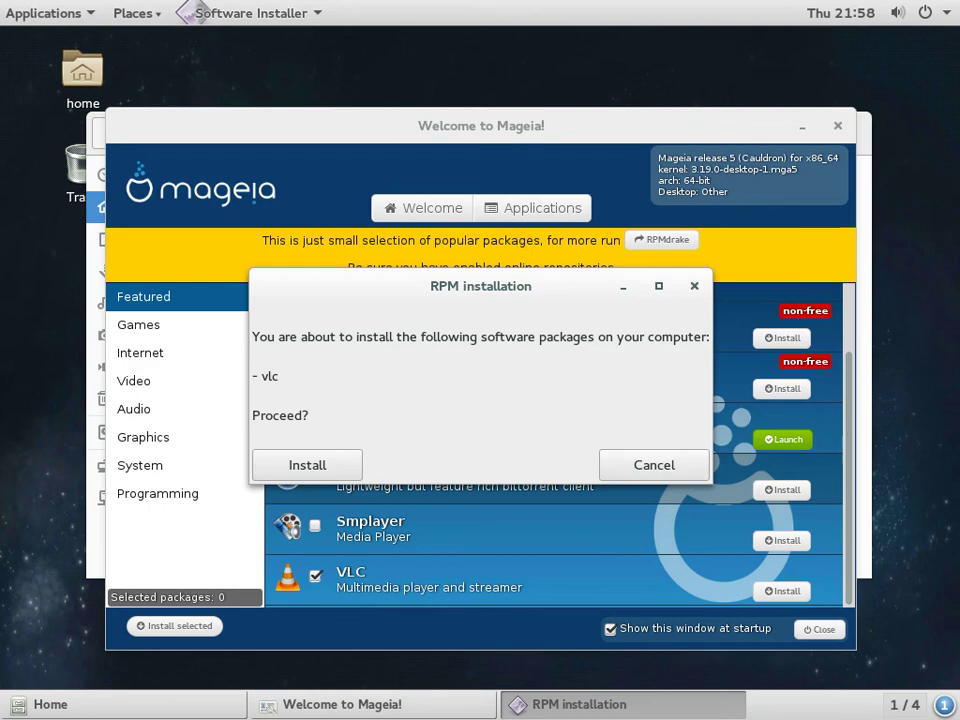
{"action": "left_click", "coordinate": [307, 465]}
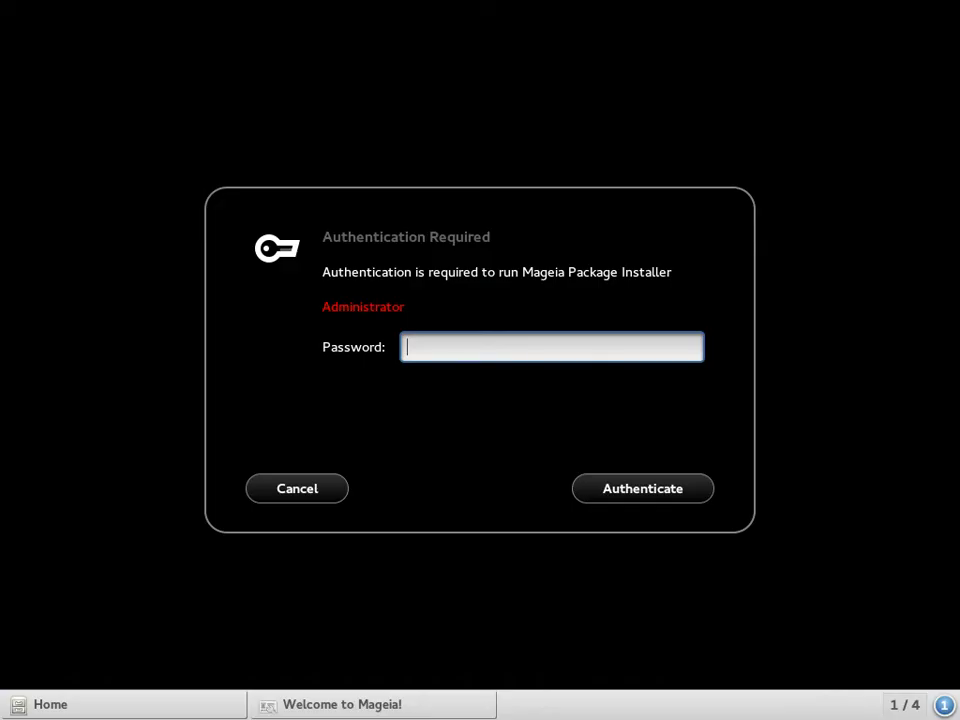
{"action": "type", "text": "******"}
{"action": "key", "text": "Return"}
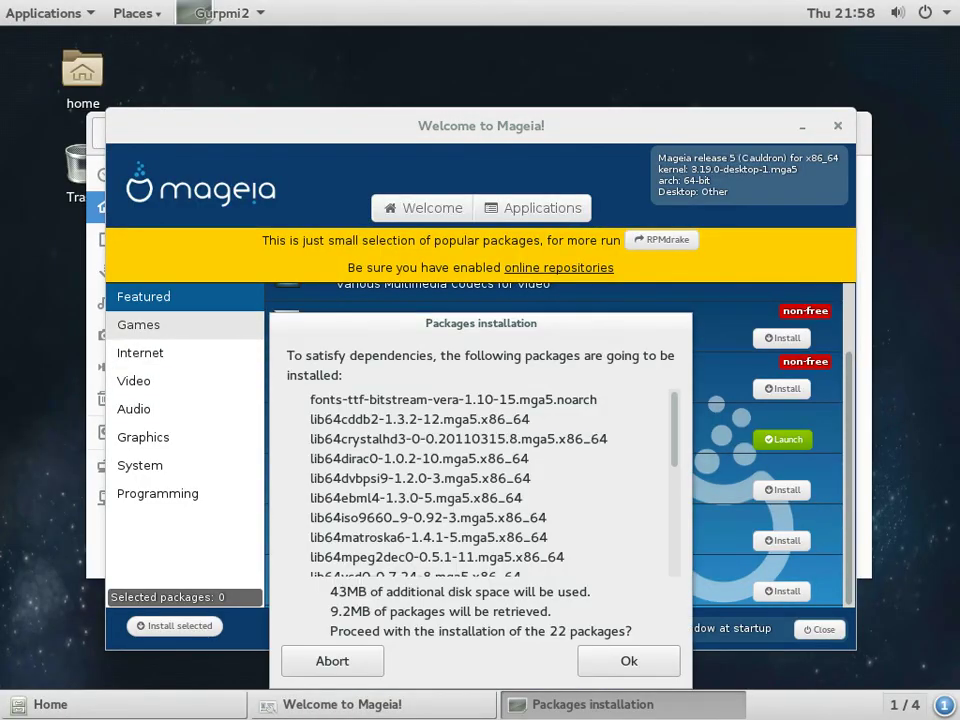
{"action": "key", "text": "Return"}
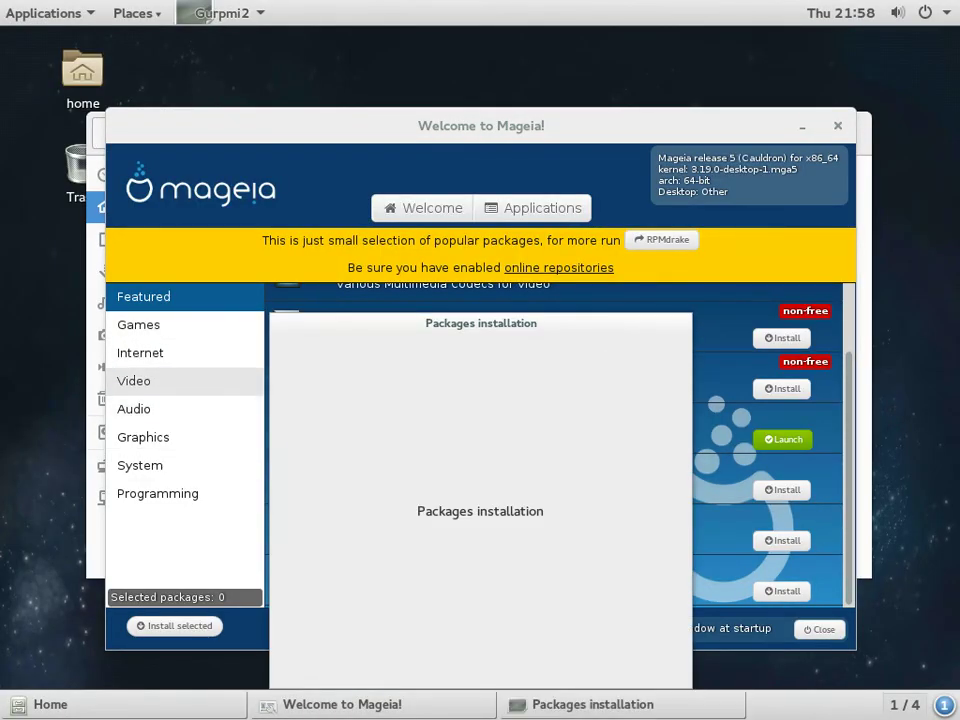